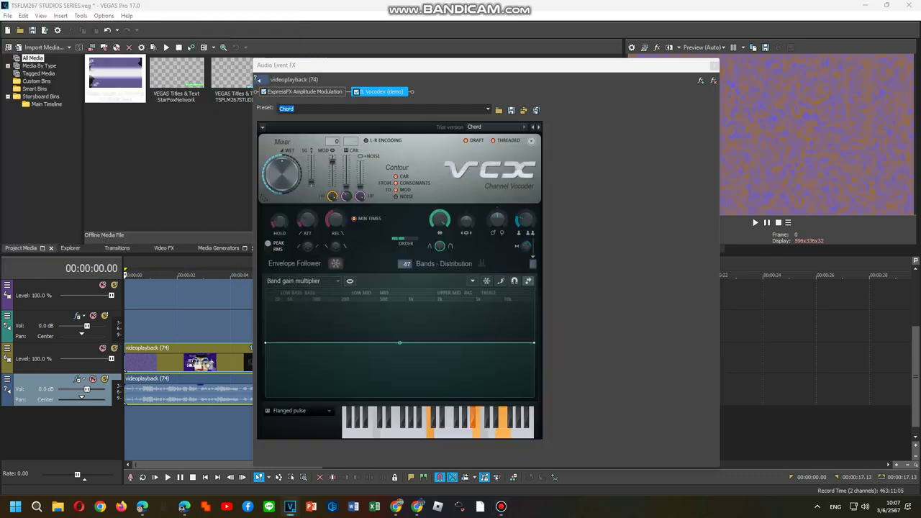
- Check the ExpressFX Amplitude Modulation settings on the first clip's audio, leaving the audio effects closed
{"action": "left_click", "coordinate": [309, 93]}
{"action": "left_click", "coordinate": [308, 109]}
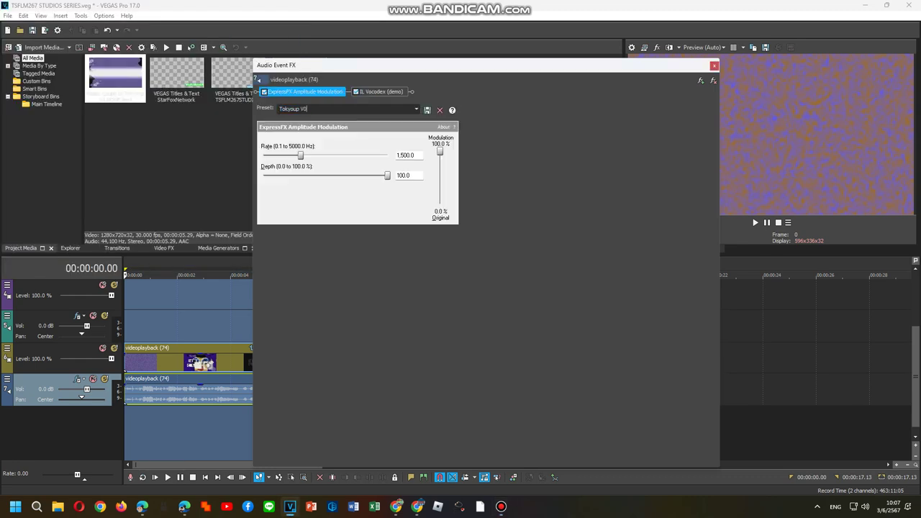
{"action": "left_click", "coordinate": [714, 65]}
- Examine the Rays settings and each Gradient Map colour point in the first clip's video effects
{"action": "right_click", "coordinate": [260, 362]}
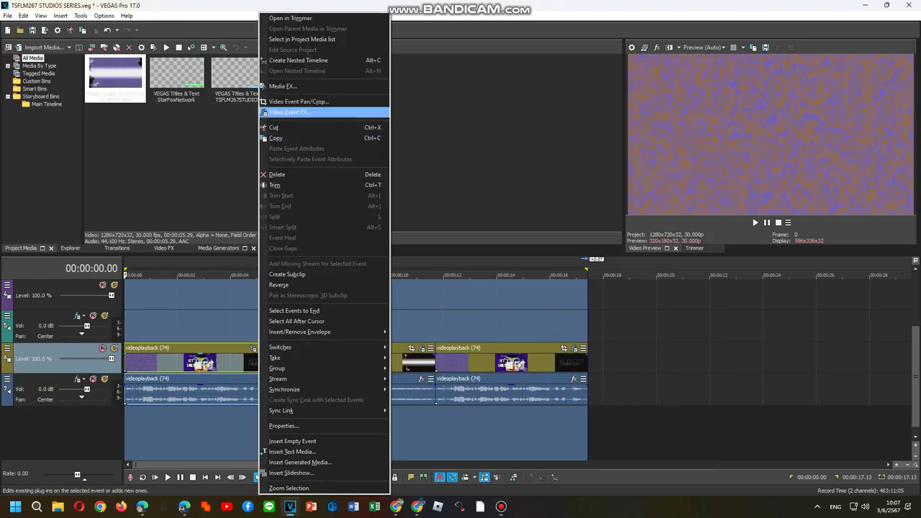
{"action": "left_click", "coordinate": [293, 112]}
{"action": "left_click", "coordinate": [165, 111]}
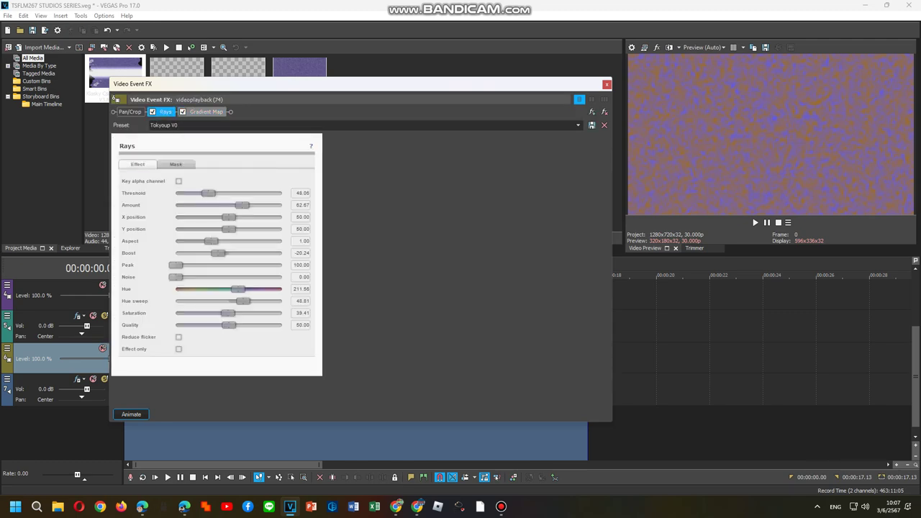
{"action": "left_click", "coordinate": [206, 111]}
{"action": "left_click", "coordinate": [152, 172]}
{"action": "left_click", "coordinate": [151, 172]}
{"action": "left_click", "coordinate": [152, 172]}
{"action": "left_click", "coordinate": [152, 173]}
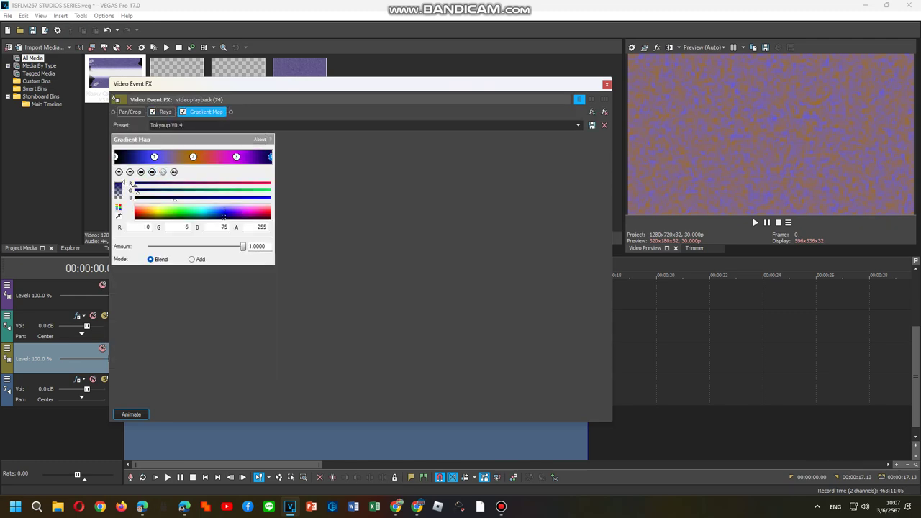
{"action": "left_click", "coordinate": [607, 84]}
- Examine each Gradient Map colour point in the video effects of the Klasky Csupo In Tokyoup V3.NONE clip
{"action": "right_click", "coordinate": [370, 390]}
{"action": "right_click", "coordinate": [344, 362]}
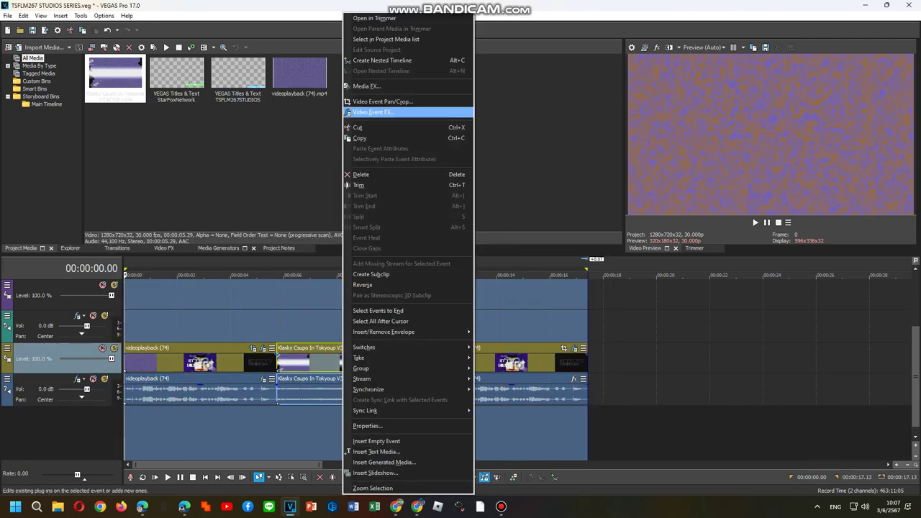
{"action": "left_click", "coordinate": [373, 112]}
{"action": "left_click", "coordinate": [152, 172]}
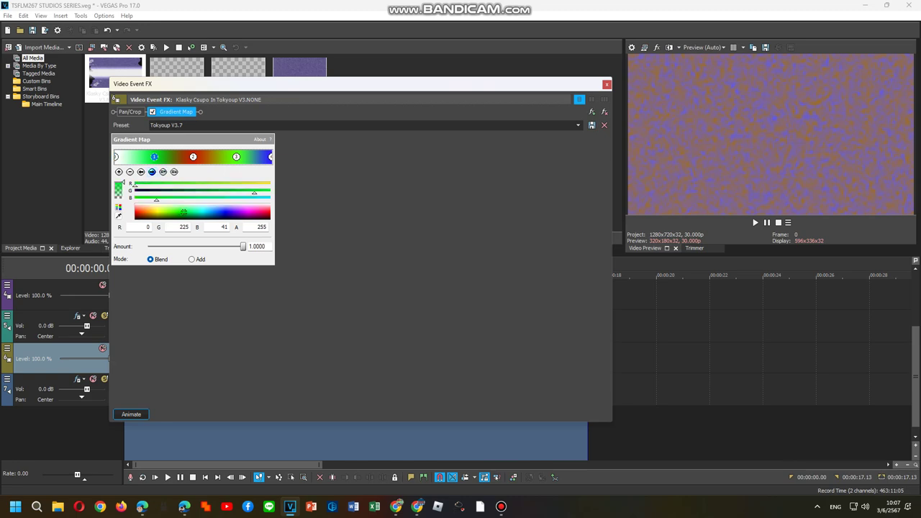
{"action": "left_click", "coordinate": [152, 172]}
{"action": "left_click", "coordinate": [152, 172]}
{"action": "left_click", "coordinate": [152, 172]}
{"action": "left_click", "coordinate": [607, 84]}
- Add the IL Vocodex (demo) effect to the audio of the Klasky Csupo clip and apply its Clearer preset
{"action": "right_click", "coordinate": [400, 393]}
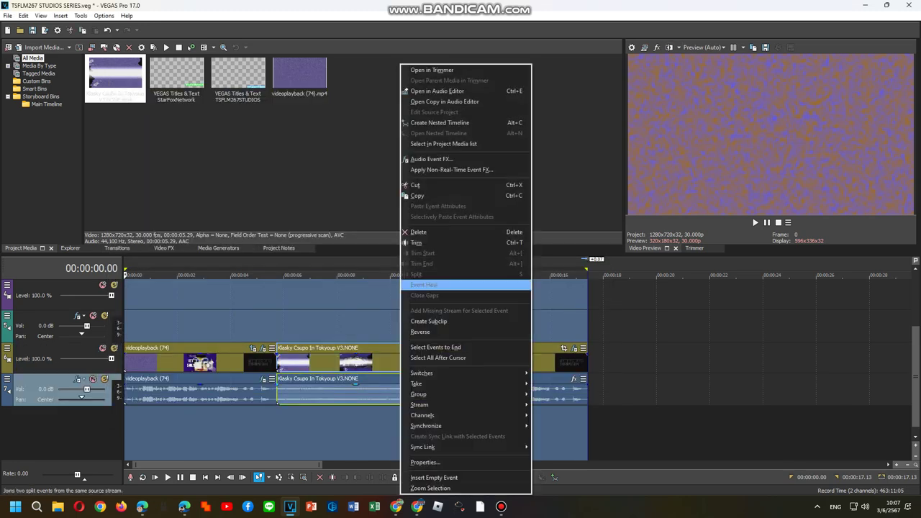
{"action": "left_click", "coordinate": [466, 160]}
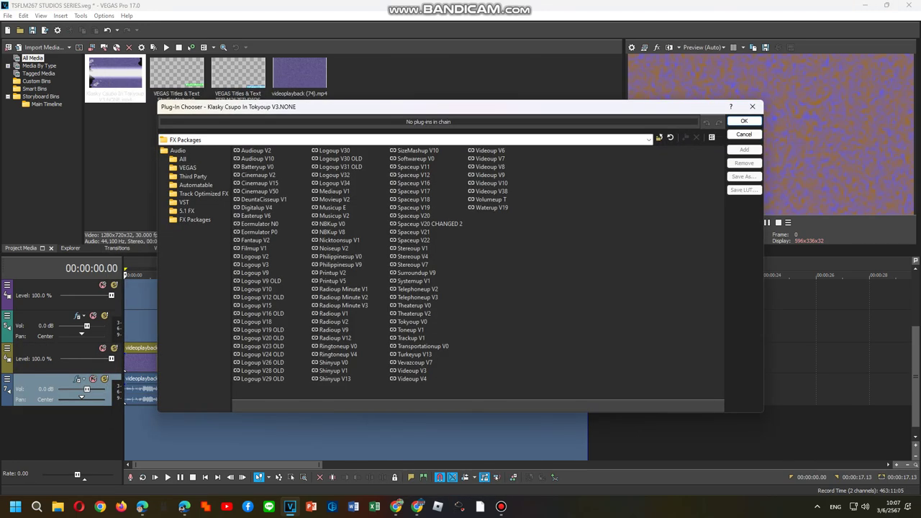
{"action": "left_click", "coordinate": [182, 159]}
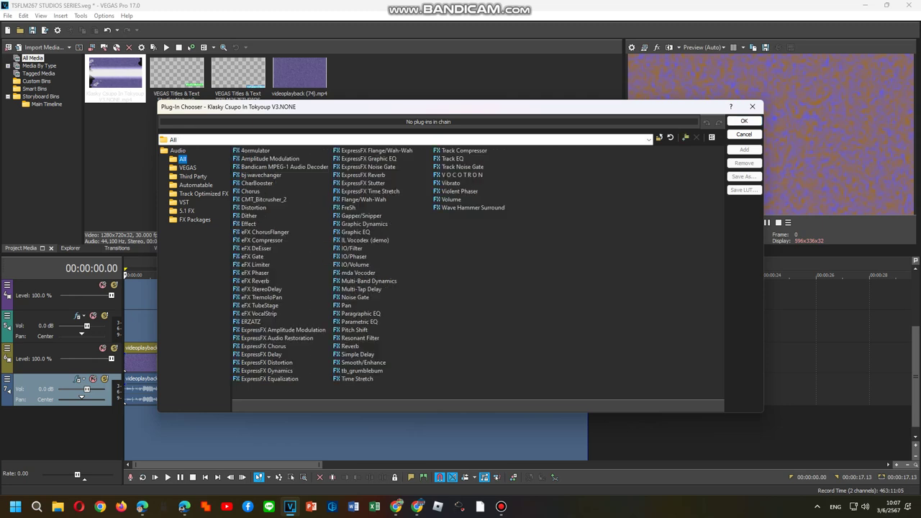
{"action": "double_click", "coordinate": [364, 239]}
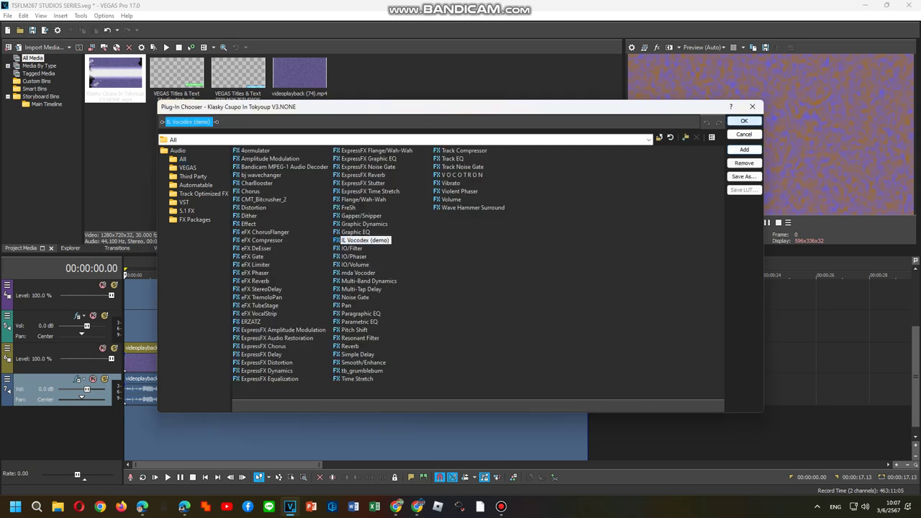
{"action": "left_click", "coordinate": [744, 121]}
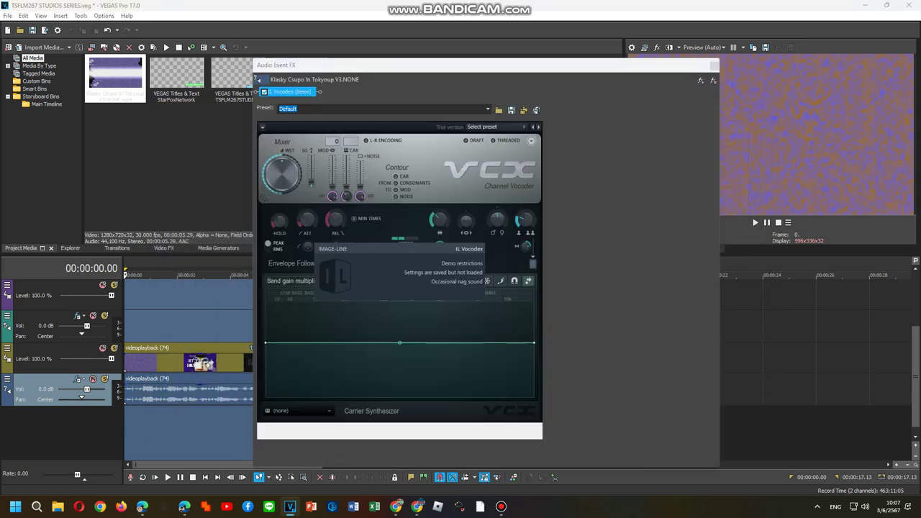
{"action": "left_click", "coordinate": [482, 127]}
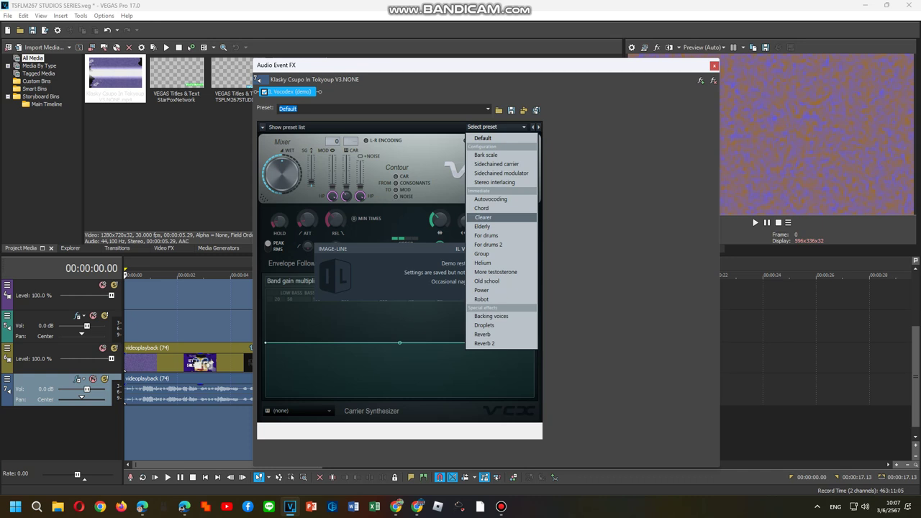
{"action": "left_click", "coordinate": [483, 218]}
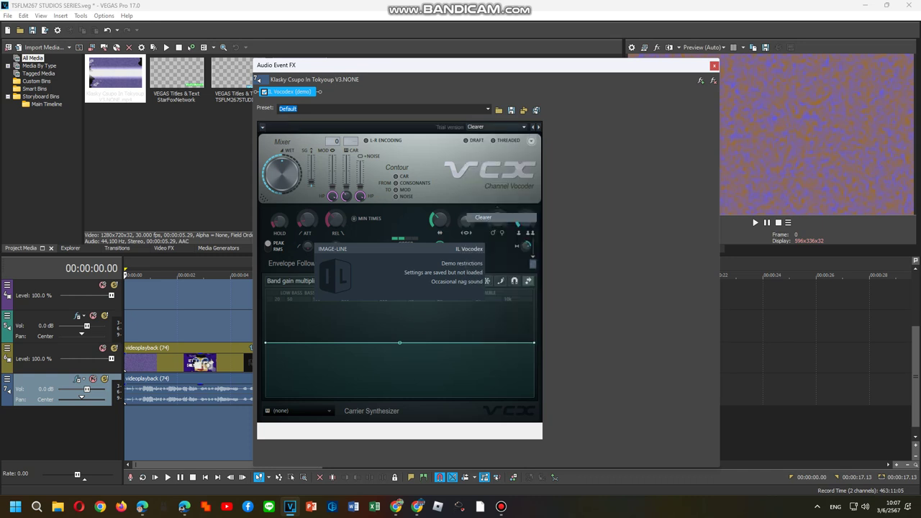
- Switch to the web browser and look through the tokyoup v3 YouTube results for a Tokyoup sound effect reference
{"action": "mouse_move", "coordinate": [184, 506]}
{"action": "left_click", "coordinate": [142, 506]}
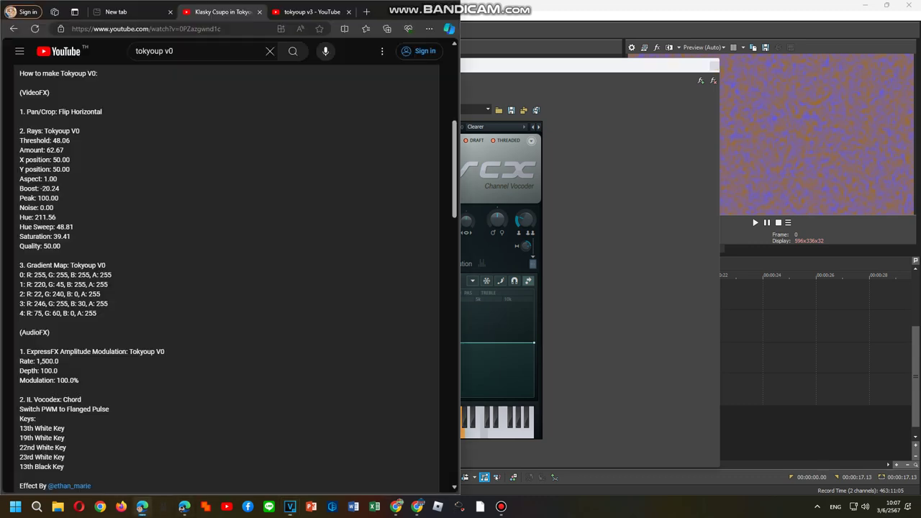
{"action": "left_click", "coordinate": [312, 12]}
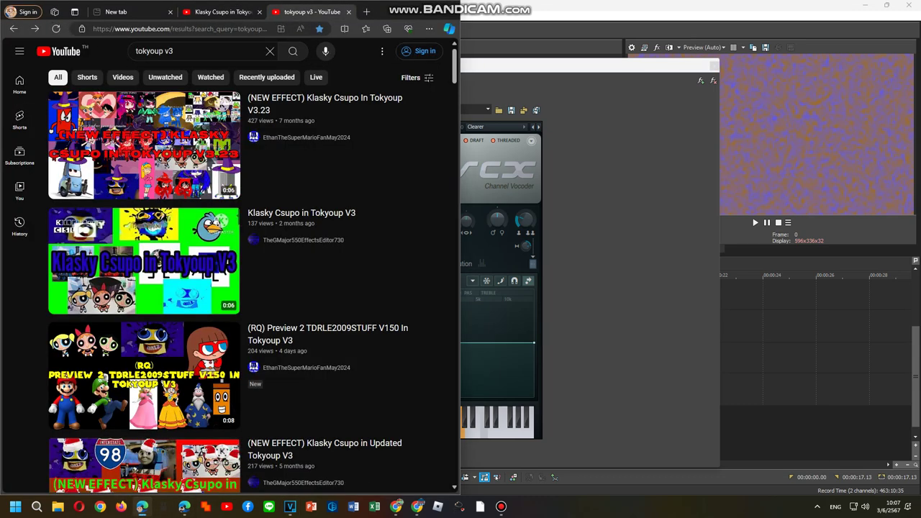
{"action": "scroll", "coordinate": [144, 266], "scroll_direction": "down", "scroll_amount": 5}
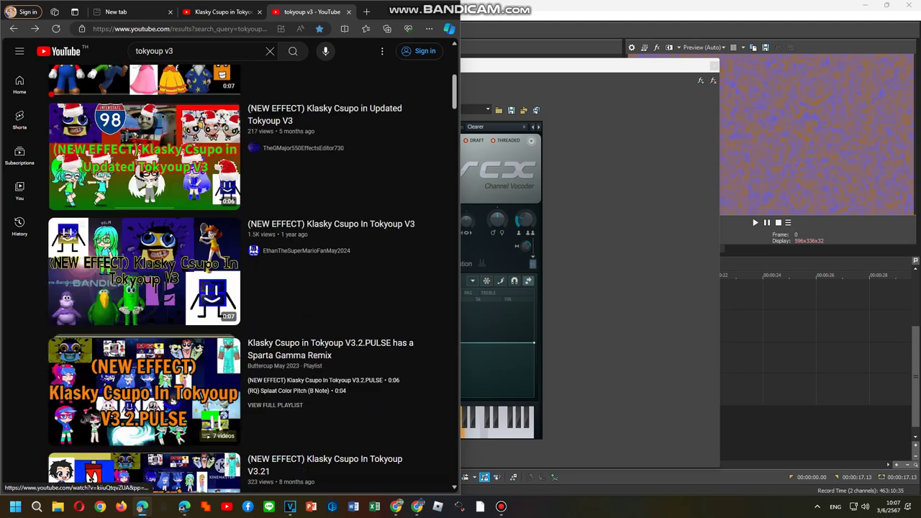
{"action": "scroll", "coordinate": [144, 274], "scroll_direction": "down", "scroll_amount": 5}
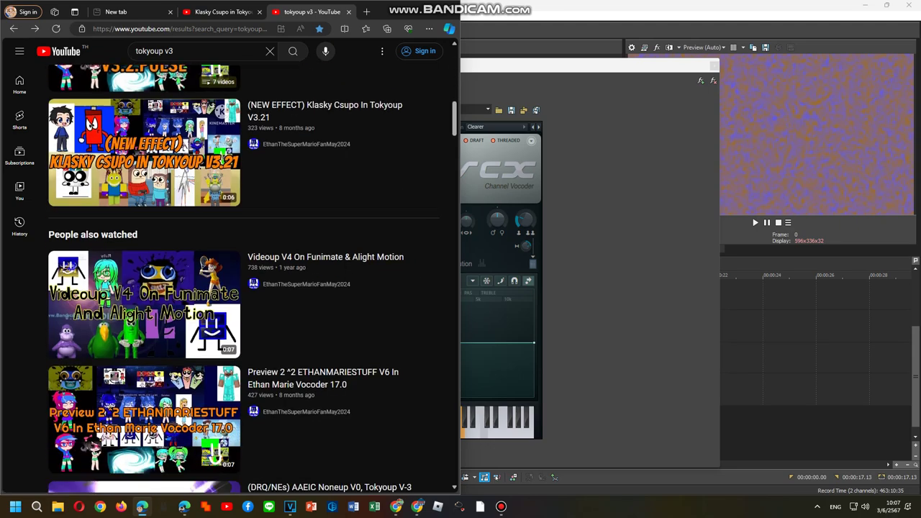
{"action": "scroll", "coordinate": [243, 278], "scroll_direction": "down", "scroll_amount": 10}
{"action": "scroll", "coordinate": [243, 279], "scroll_direction": "down", "scroll_amount": 5}
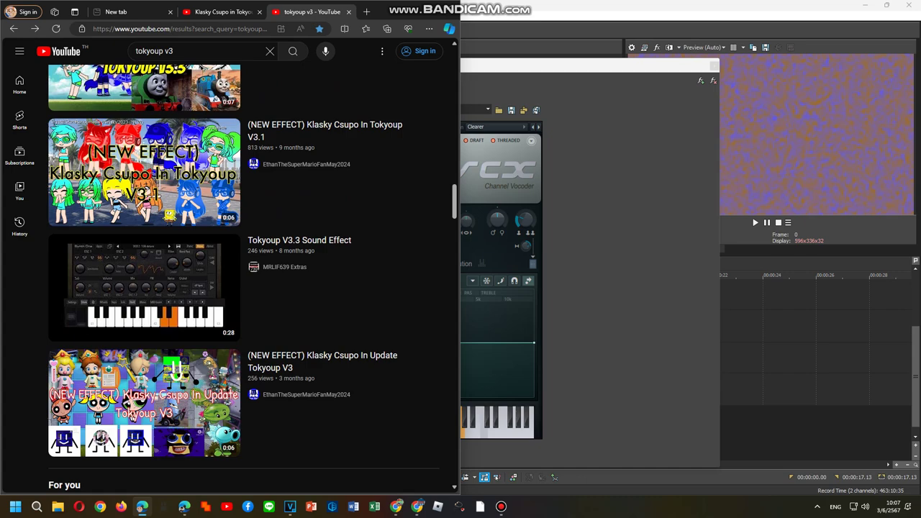
{"action": "scroll", "coordinate": [244, 279], "scroll_direction": "down", "scroll_amount": 13}
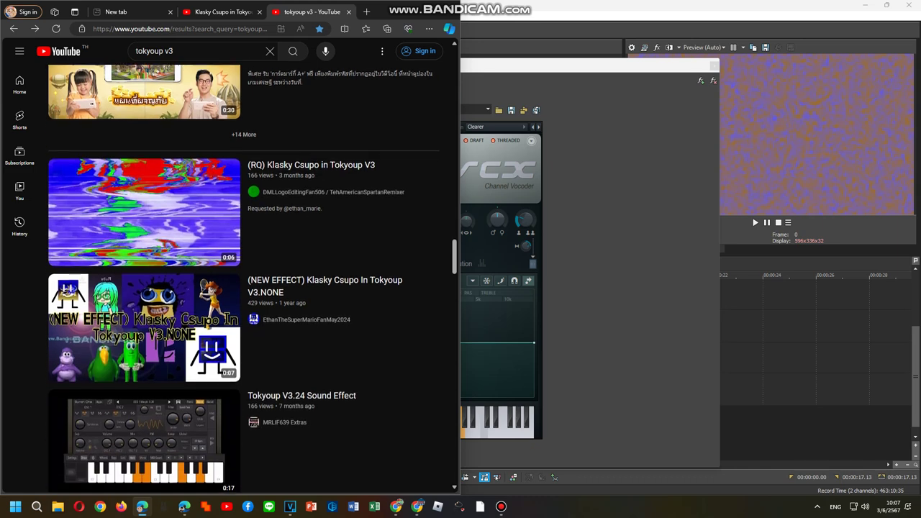
{"action": "scroll", "coordinate": [243, 279], "scroll_direction": "down", "scroll_amount": 2}
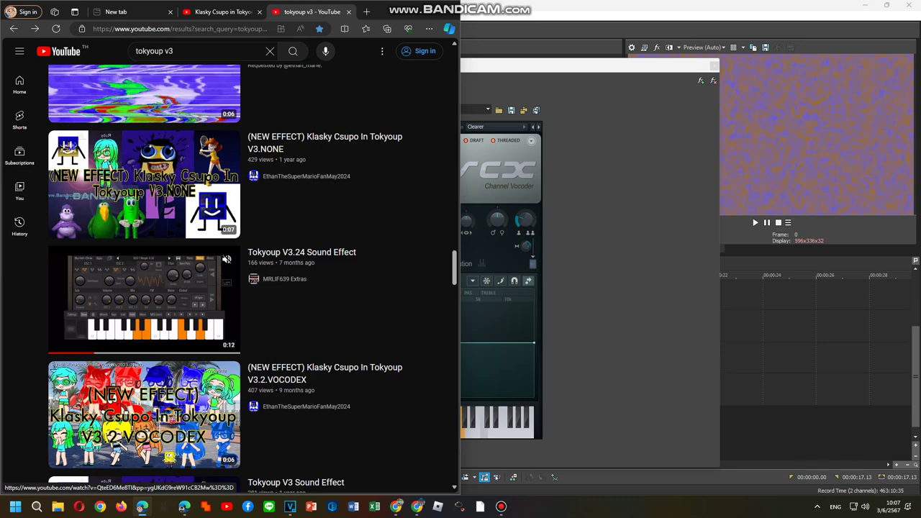
{"action": "scroll", "coordinate": [144, 288], "scroll_direction": "down", "scroll_amount": 5}
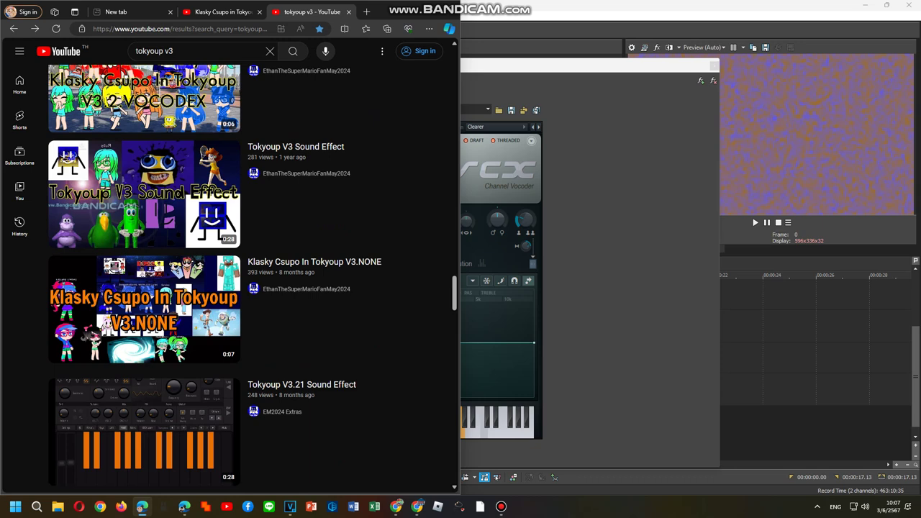
{"action": "scroll", "coordinate": [231, 279], "scroll_direction": "down", "scroll_amount": 5}
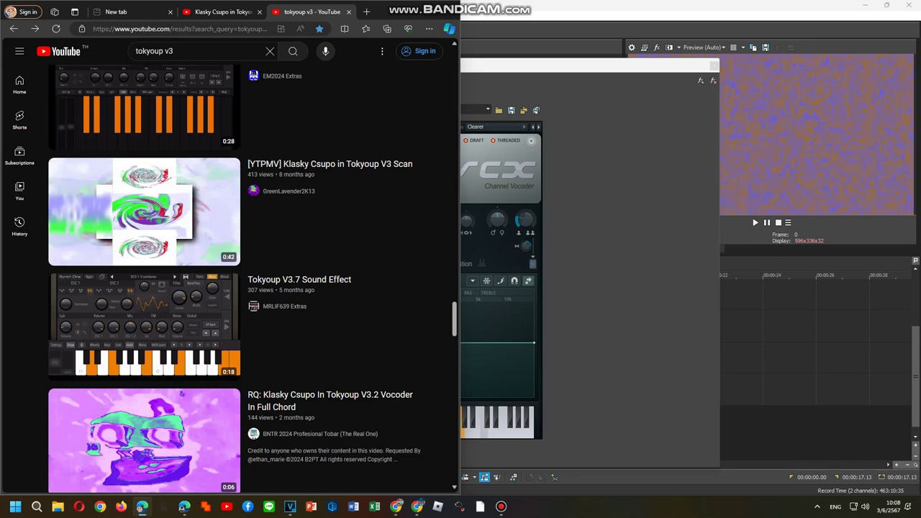
- Back in VEGAS Pro, set the Vocodex carrier tone to PWM and highlight a block of adjacent white keys
{"action": "left_click", "coordinate": [290, 507]}
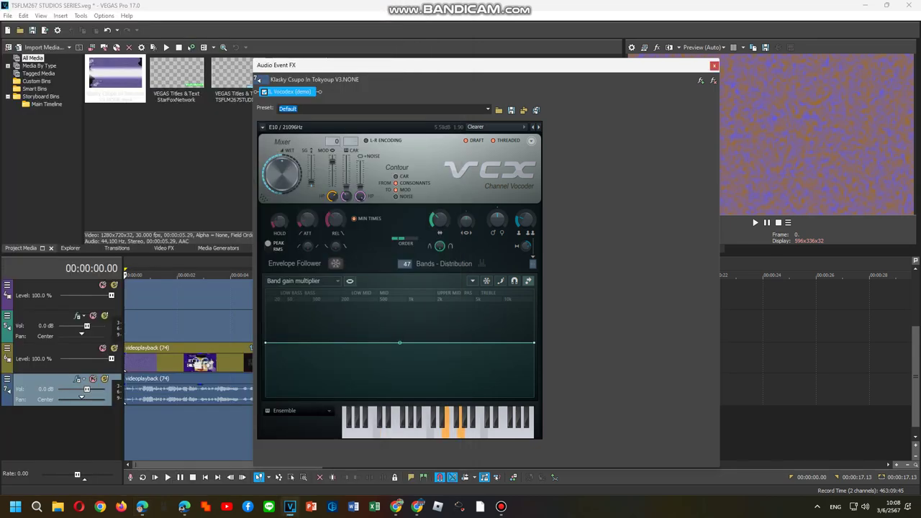
{"action": "left_click", "coordinate": [497, 128]}
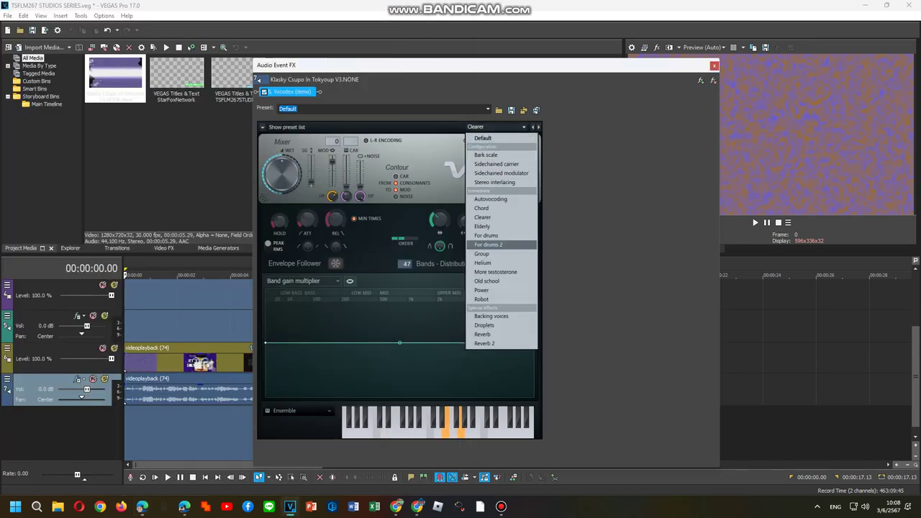
{"action": "left_click", "coordinate": [302, 411]}
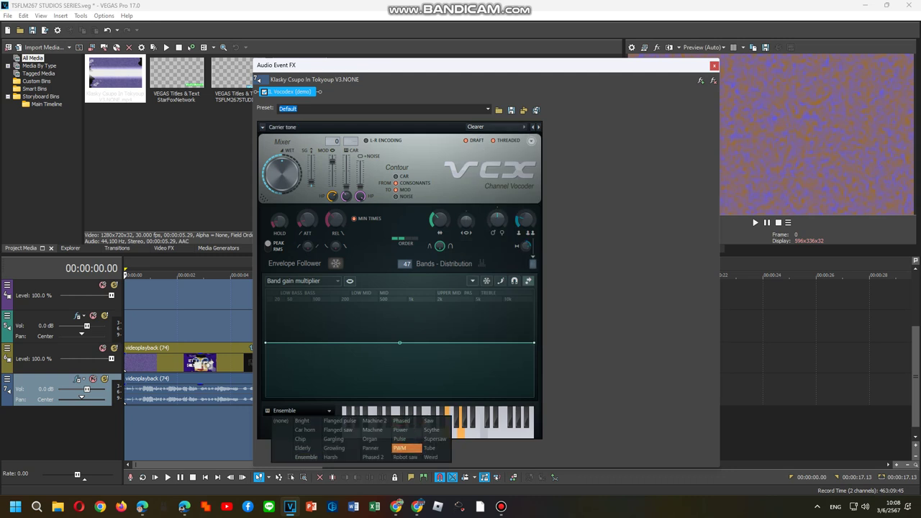
{"action": "left_click", "coordinate": [400, 448]}
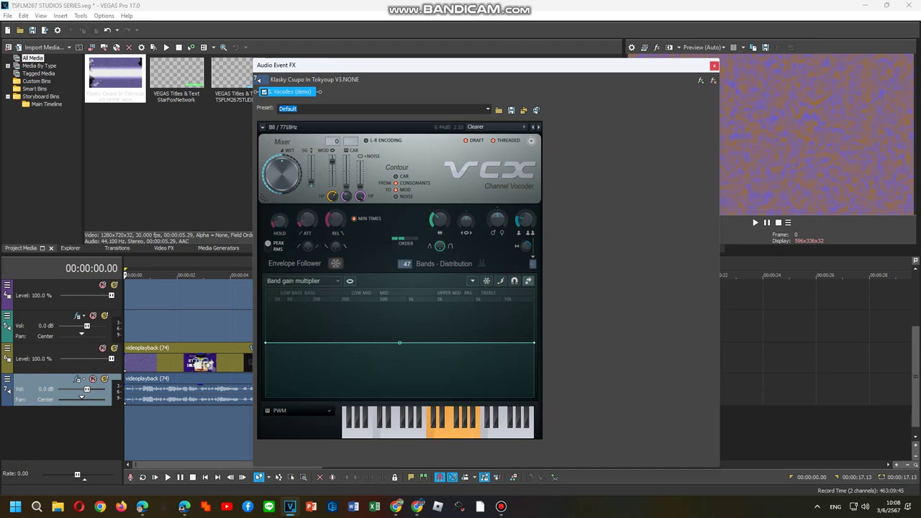
{"action": "left_click", "coordinate": [715, 66]}
- Examine the Wave, NewBlue ME Wiggle and Gradient Map settings in the last clip's video effects
{"action": "right_click", "coordinate": [497, 392]}
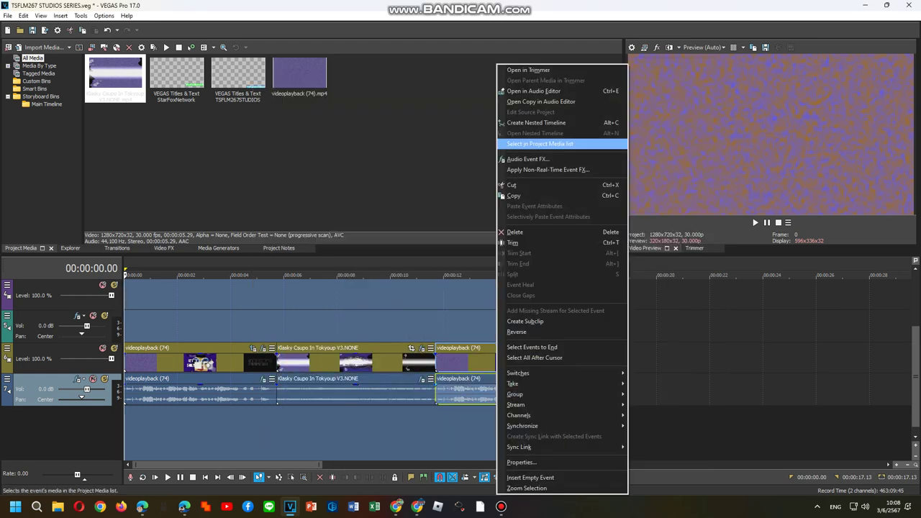
{"action": "right_click", "coordinate": [451, 361]}
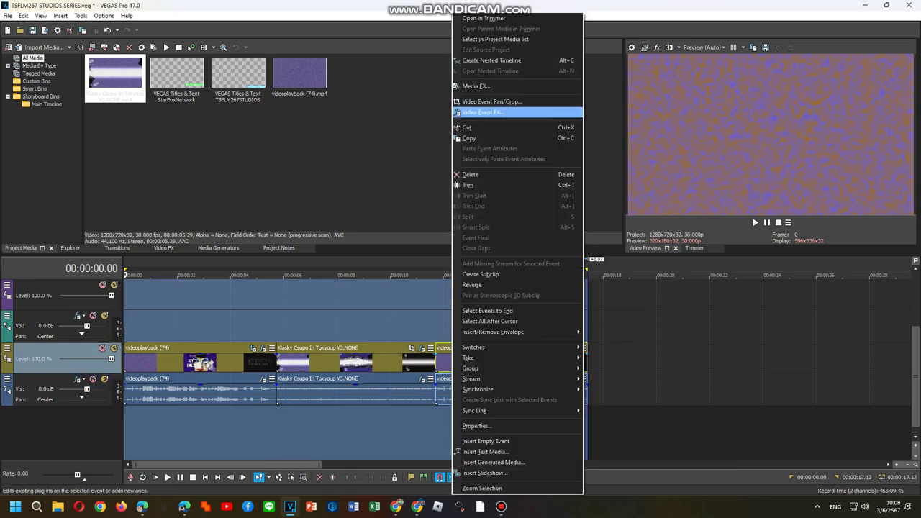
{"action": "left_click", "coordinate": [481, 113]}
{"action": "left_click", "coordinate": [164, 112]}
{"action": "left_click", "coordinate": [214, 112]}
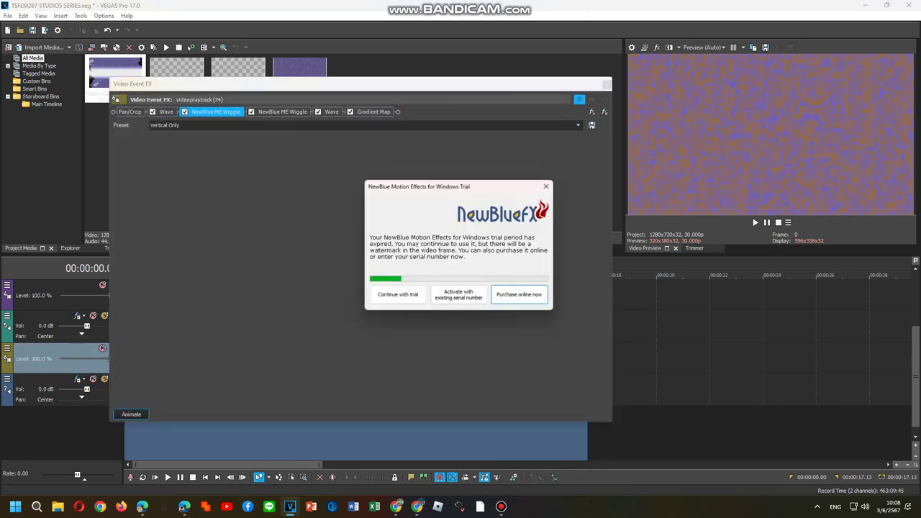
{"action": "left_click", "coordinate": [552, 185]}
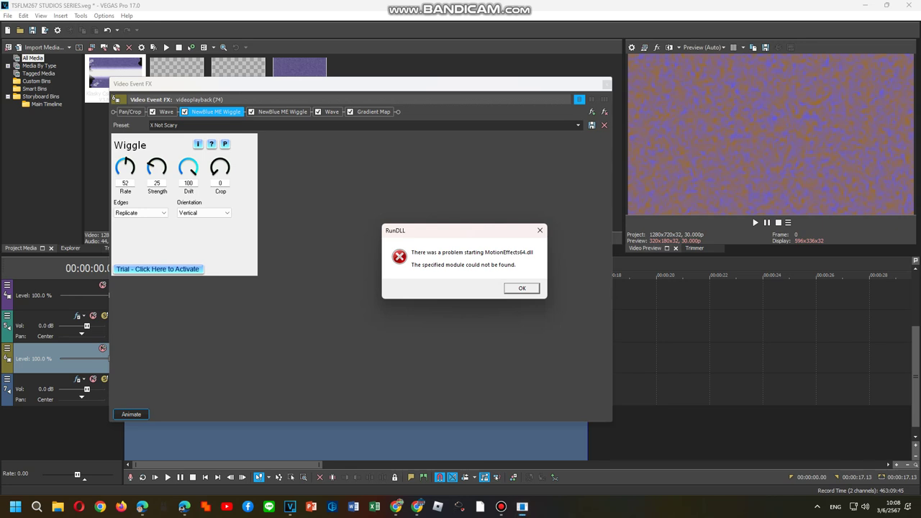
{"action": "key", "text": "Return"}
{"action": "left_click", "coordinate": [281, 112]}
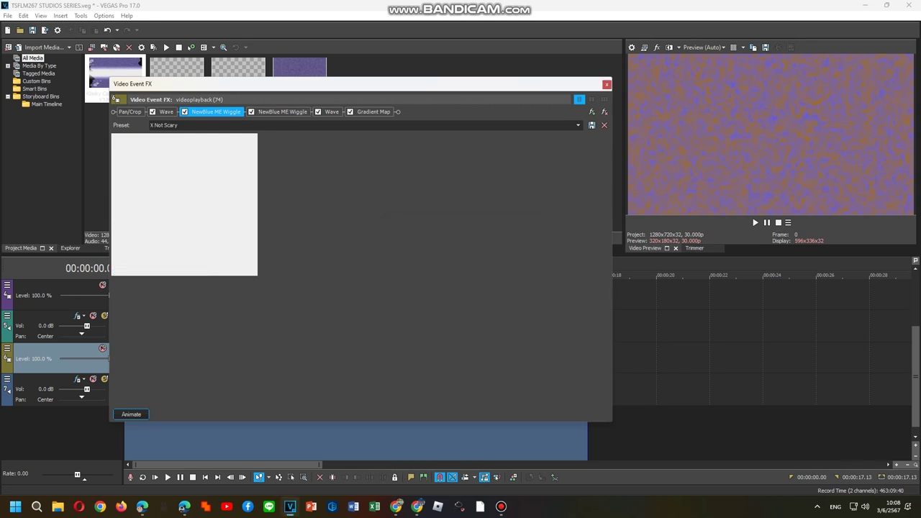
{"action": "left_click", "coordinate": [331, 112]}
{"action": "left_click", "coordinate": [373, 112]}
{"action": "left_click", "coordinate": [374, 111]}
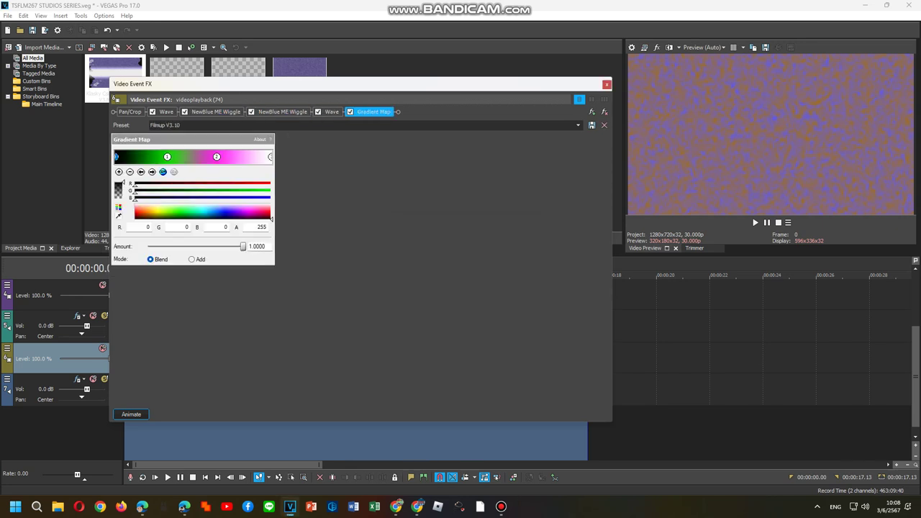
{"action": "left_click", "coordinate": [607, 84]}
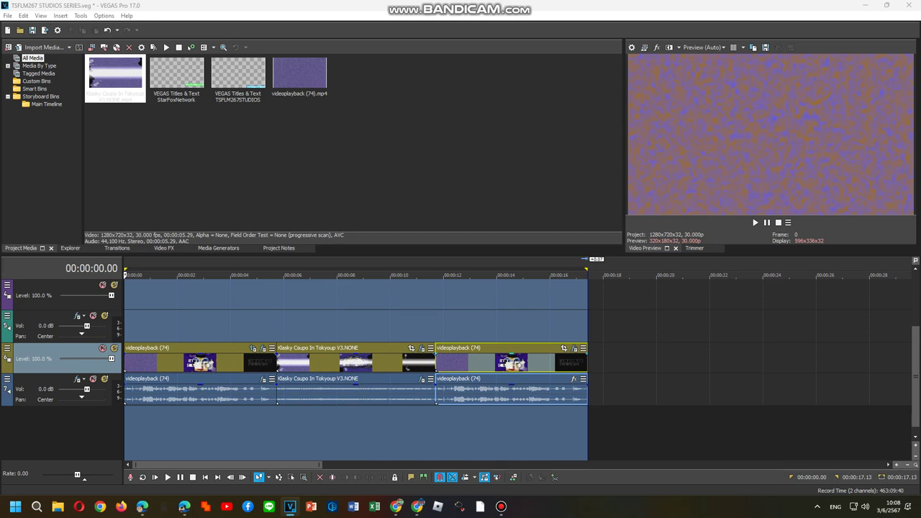
- Open the audio plug-in chooser for the last videoplayback (74) clip and switch to the web browser
{"action": "right_click", "coordinate": [504, 392]}
{"action": "left_click", "coordinate": [536, 159]}
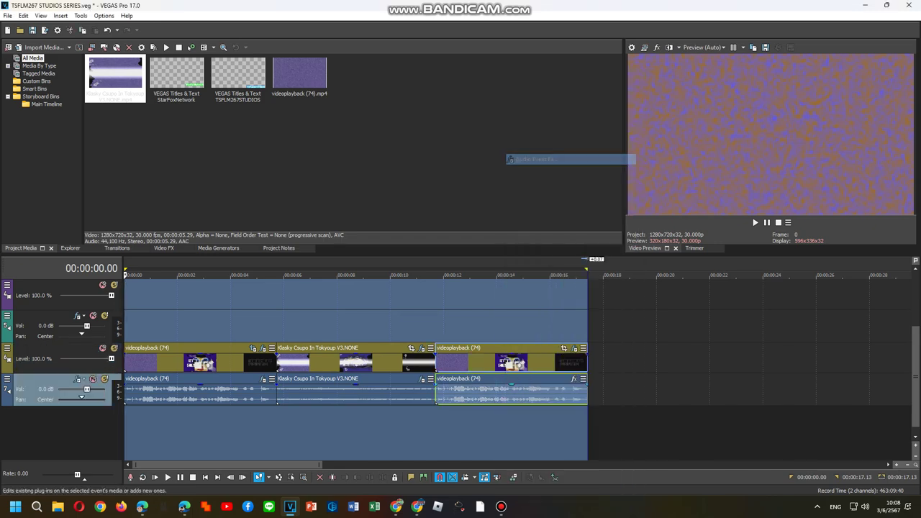
{"action": "mouse_move", "coordinate": [185, 507]}
{"action": "left_click", "coordinate": [157, 455]}
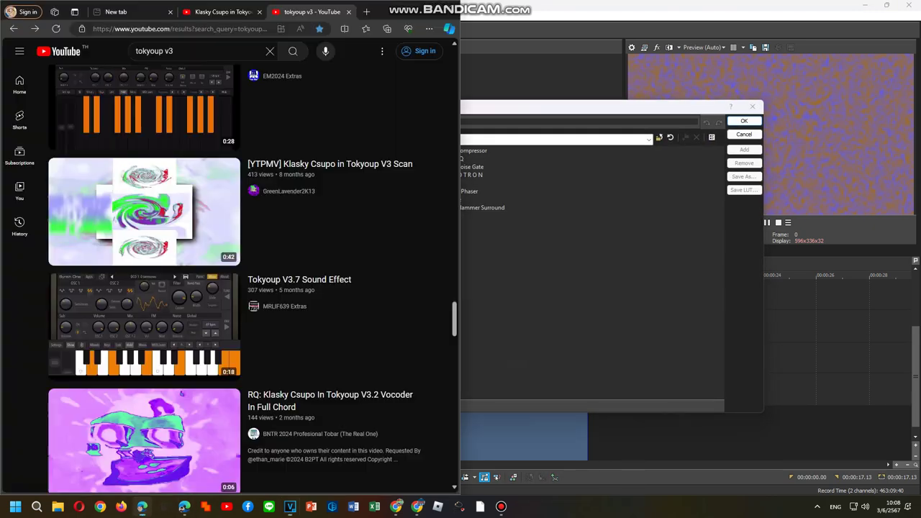
- Close the Tokyoup V0 video tab and search YouTube for filmup v3
{"action": "left_click", "coordinate": [219, 12]}
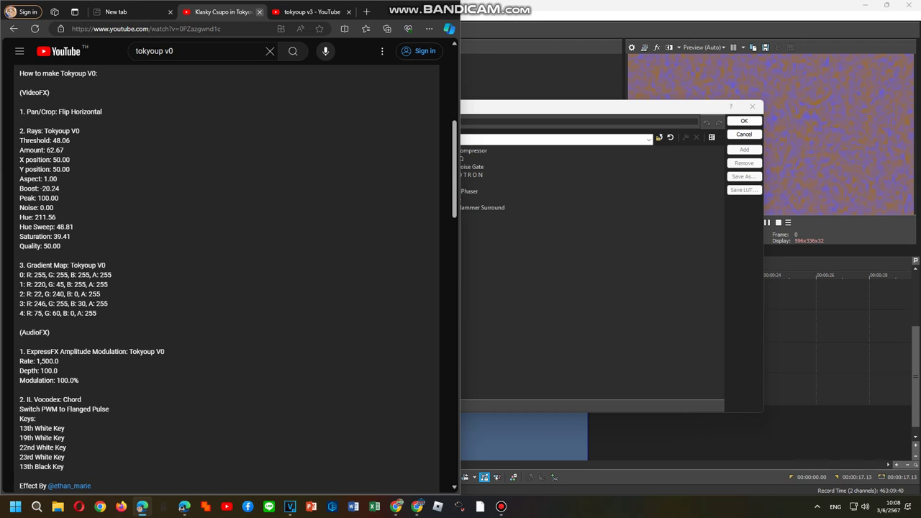
{"action": "left_click", "coordinate": [259, 11]}
{"action": "double_click", "coordinate": [150, 51]}
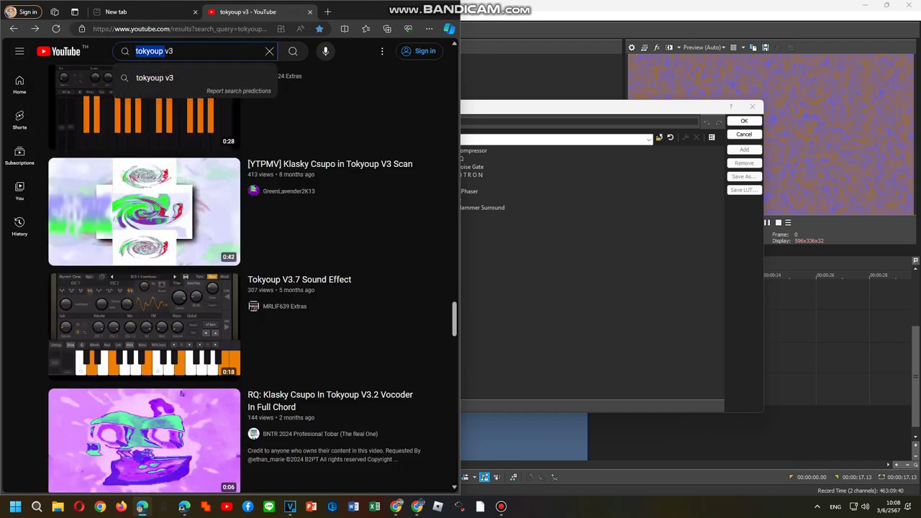
{"action": "type", "text": "filmup"}
{"action": "key", "text": "Return"}
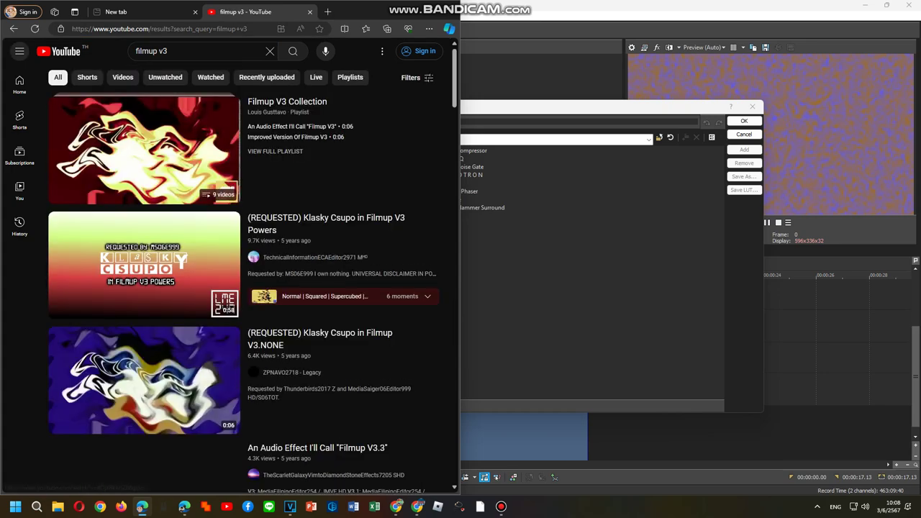
- Look through the filmup v3 results and open the video How To Do Make Some Filmup V3
{"action": "scroll", "coordinate": [244, 274], "scroll_direction": "down", "scroll_amount": 3}
{"action": "scroll", "coordinate": [252, 278], "scroll_direction": "down", "scroll_amount": 10}
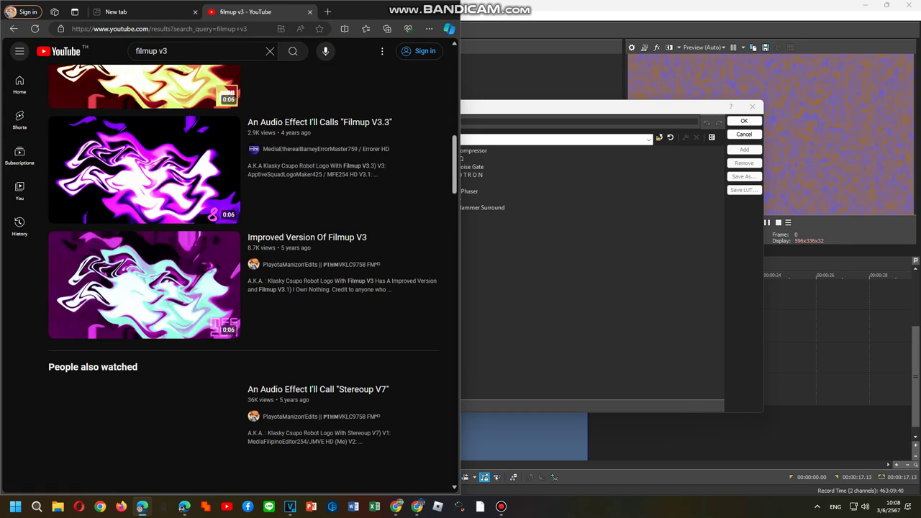
{"action": "scroll", "coordinate": [252, 279], "scroll_direction": "down", "scroll_amount": 10}
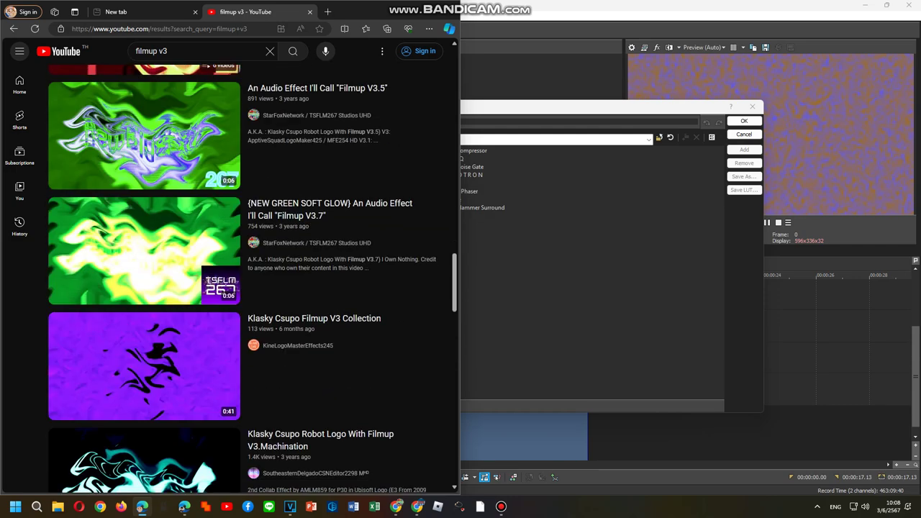
{"action": "scroll", "coordinate": [252, 278], "scroll_direction": "down", "scroll_amount": 10}
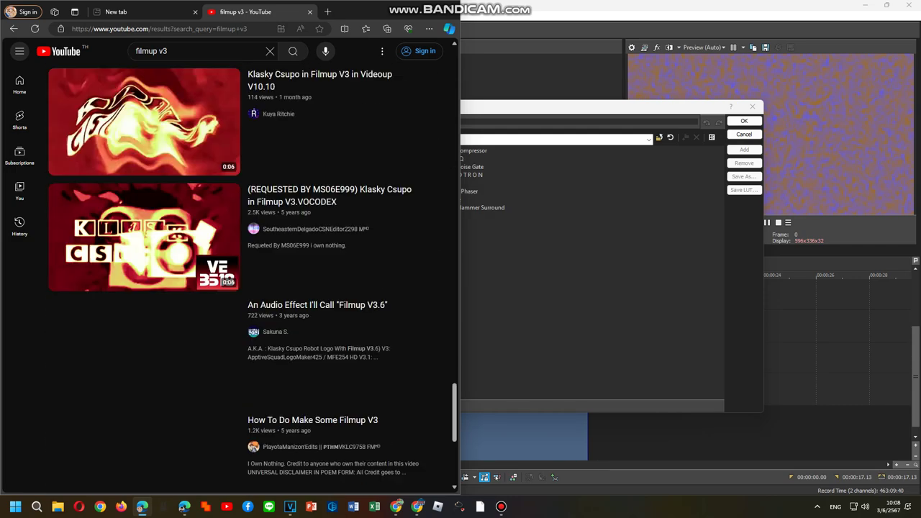
{"action": "scroll", "coordinate": [252, 278], "scroll_direction": "down", "scroll_amount": 1}
{"action": "scroll", "coordinate": [252, 279], "scroll_direction": "up", "scroll_amount": 1}
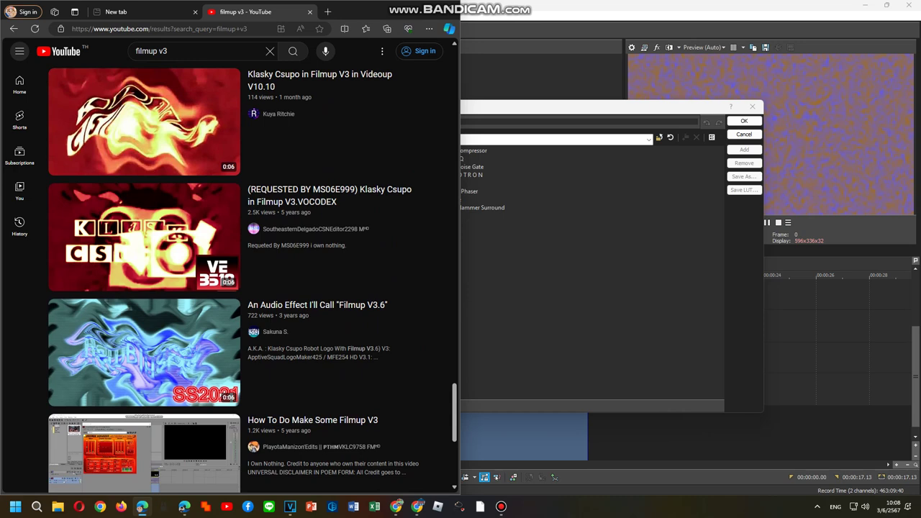
{"action": "scroll", "coordinate": [151, 241], "scroll_direction": "down", "scroll_amount": 1}
{"action": "left_click", "coordinate": [151, 417]}
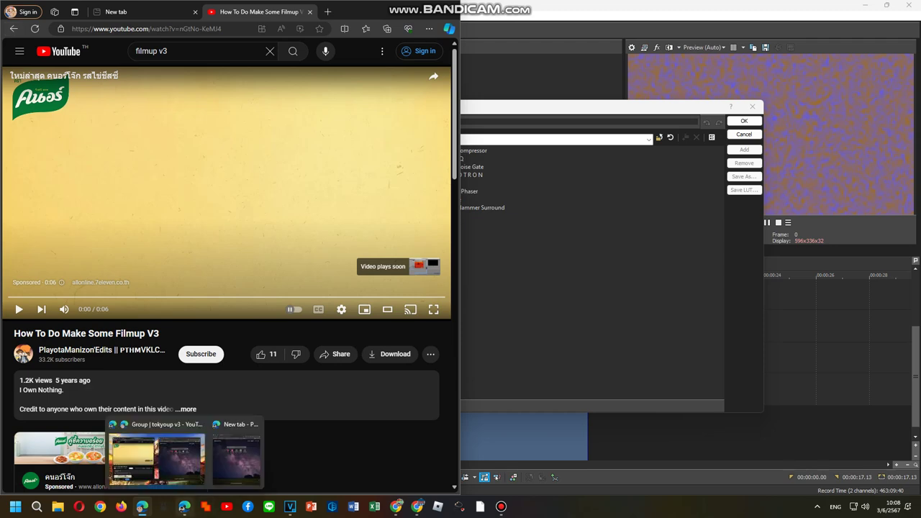
- Transfer the Filmup V3 tutorial's address to a new tab in the other browser window and close the original video tab
{"action": "left_click", "coordinate": [184, 506]}
{"action": "left_click", "coordinate": [165, 29]}
{"action": "left_click_drag", "start_coordinate": [166, 29], "coordinate": [702, 7]}
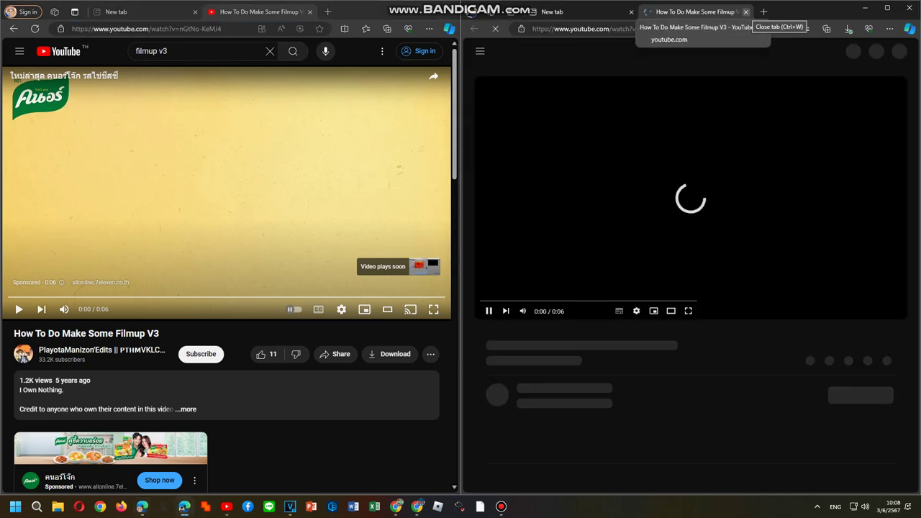
{"action": "left_click", "coordinate": [746, 12]}
{"action": "triple_click", "coordinate": [123, 29]}
{"action": "left_click_drag", "start_coordinate": [123, 29], "coordinate": [701, 6]}
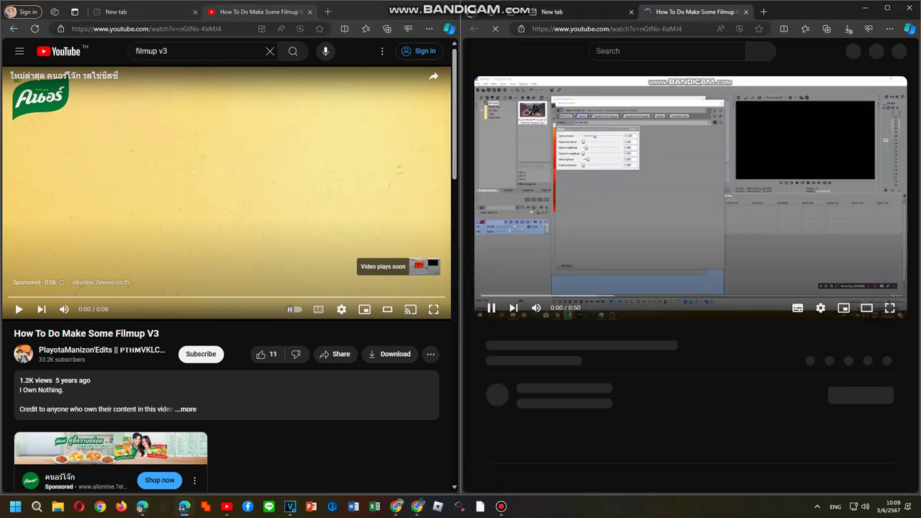
{"action": "left_click", "coordinate": [310, 12]}
- Pause the Filmup V3 tutorial, enlarge the player and examine the audio effects shown at 0:23 and 0:28
{"action": "left_click", "coordinate": [688, 196]}
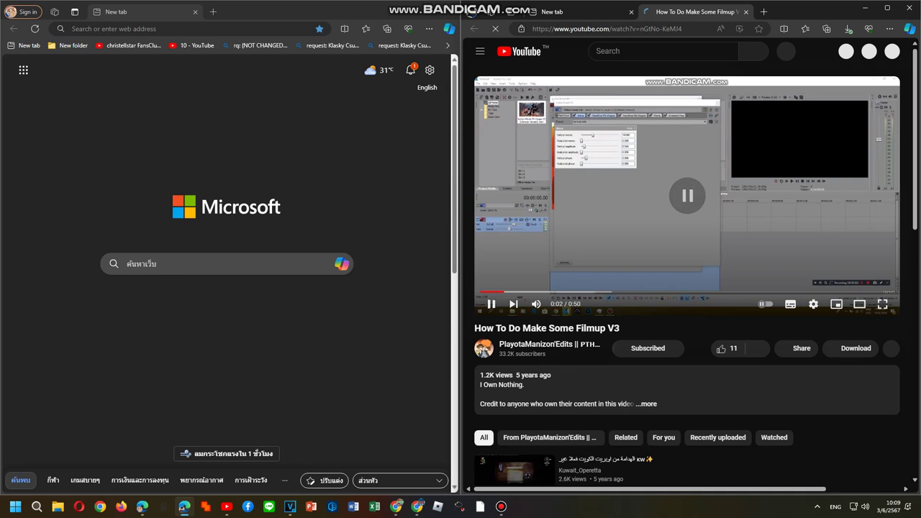
{"action": "left_click", "coordinate": [646, 404]}
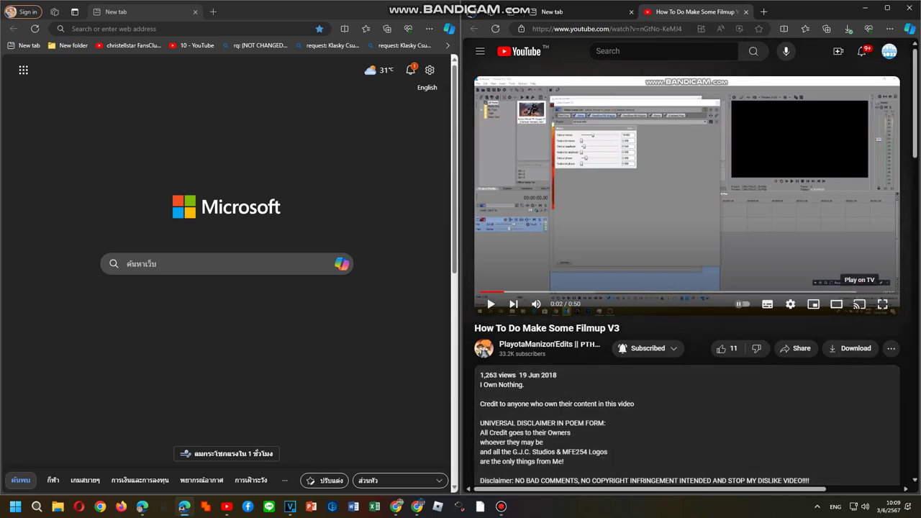
{"action": "left_click", "coordinate": [836, 304]}
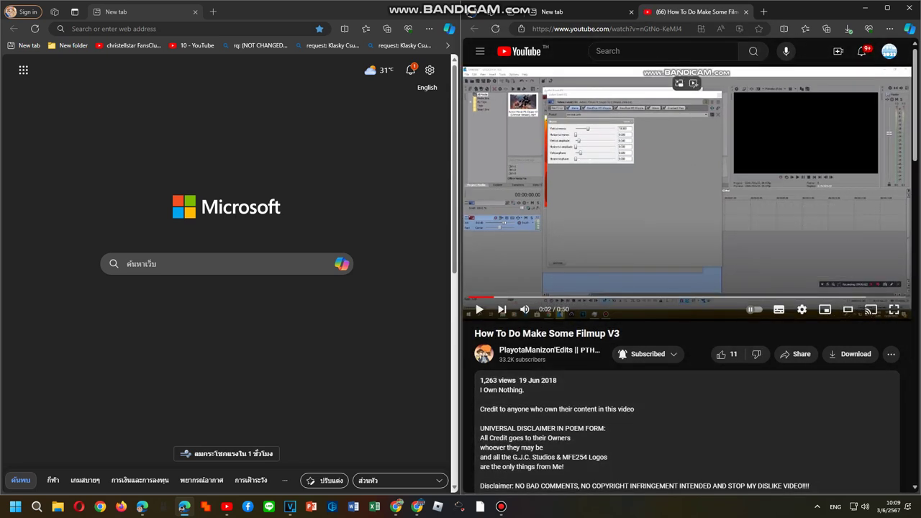
{"action": "left_click", "coordinate": [675, 296]}
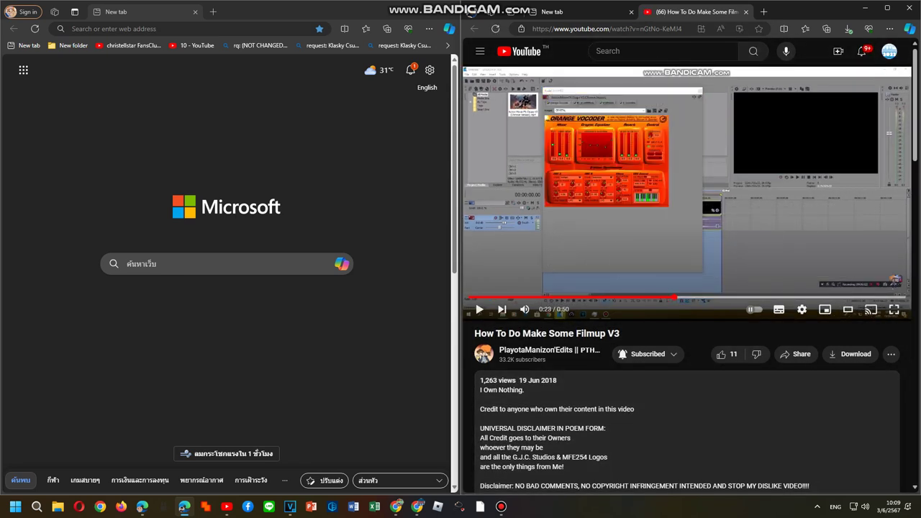
{"action": "left_click", "coordinate": [714, 296]}
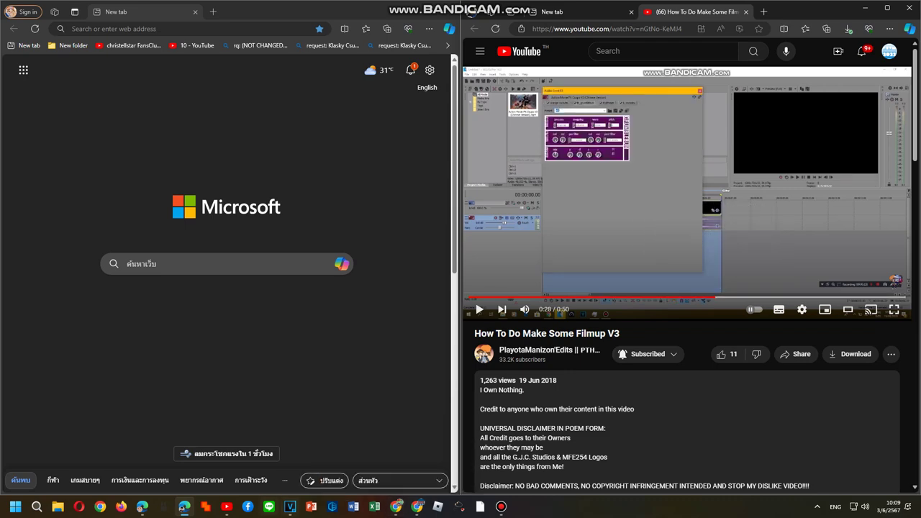
- In VEGAS Pro, add Effect, tb_grumblebum, IO/Phaser and IL Vocodex (demo) to the last clip's audio effect chain
{"action": "left_click", "coordinate": [290, 507]}
{"action": "double_click", "coordinate": [249, 224]}
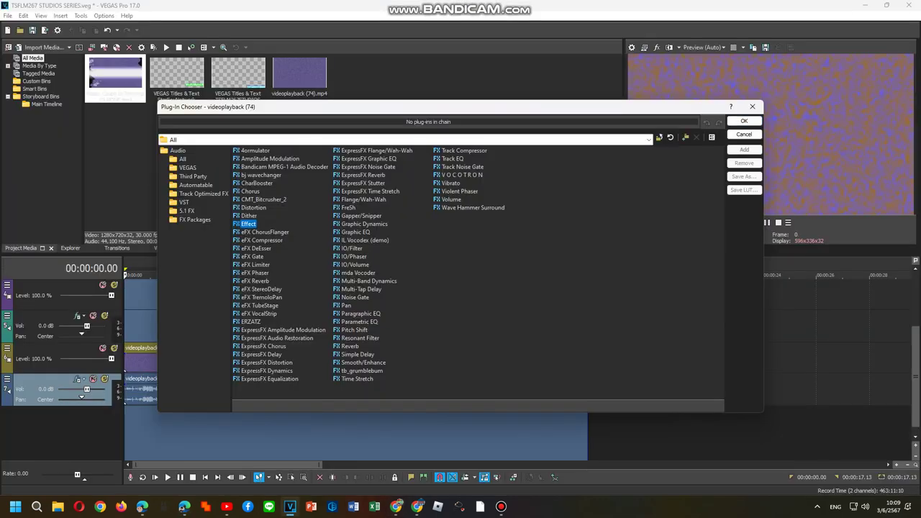
{"action": "left_click", "coordinate": [362, 371]}
{"action": "double_click", "coordinate": [363, 371]}
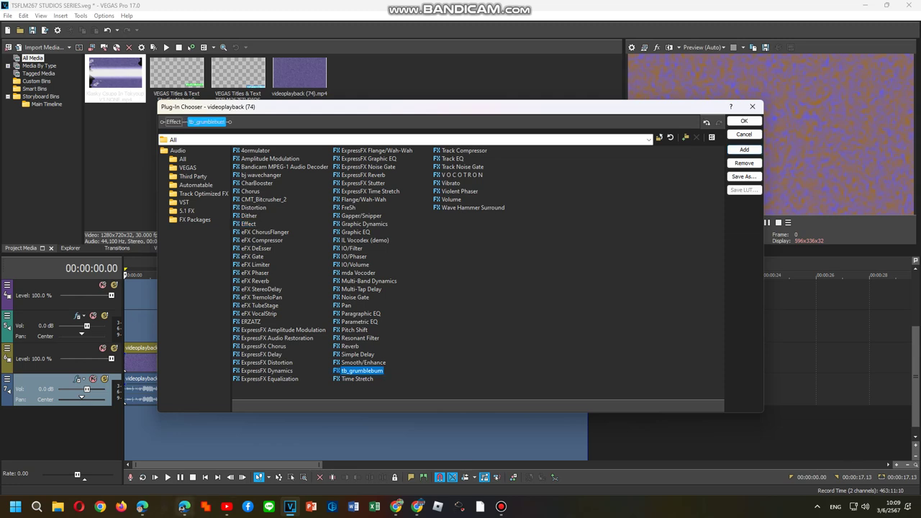
{"action": "mouse_move", "coordinate": [185, 507]}
{"action": "left_click", "coordinate": [354, 256]}
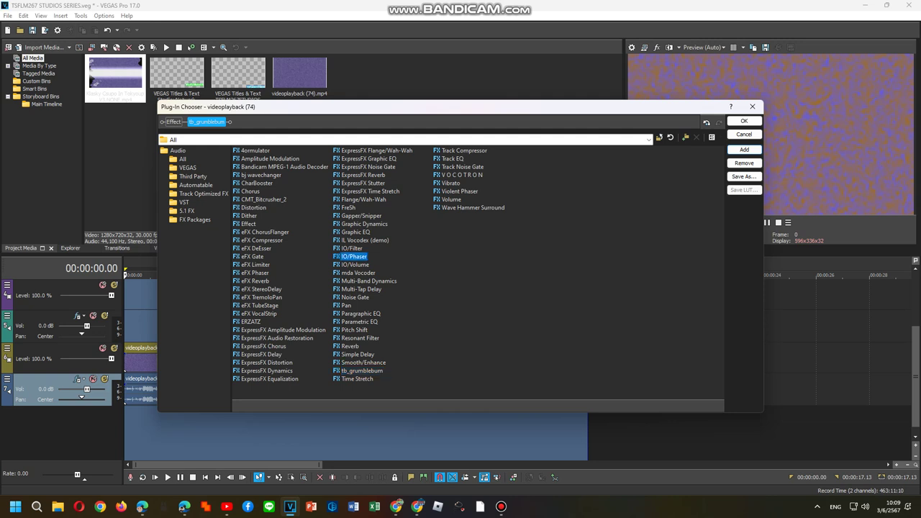
{"action": "double_click", "coordinate": [365, 240]}
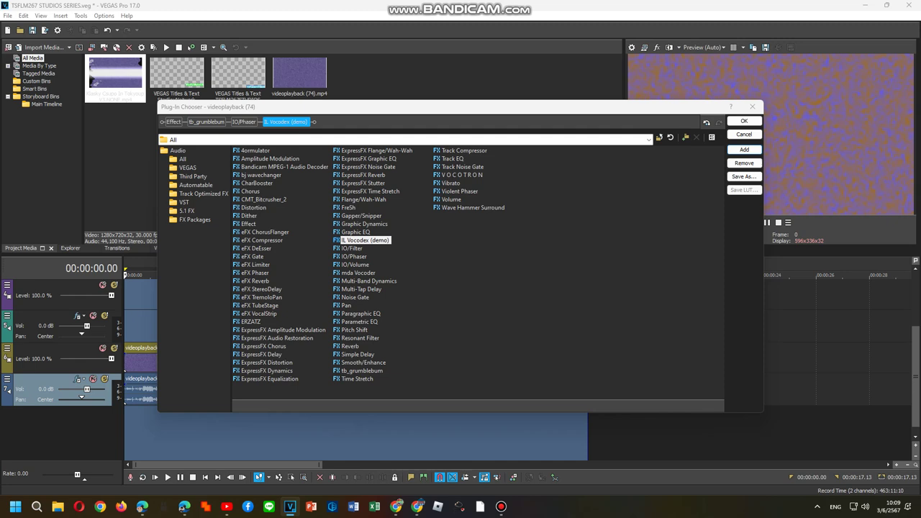
{"action": "left_click", "coordinate": [744, 121]}
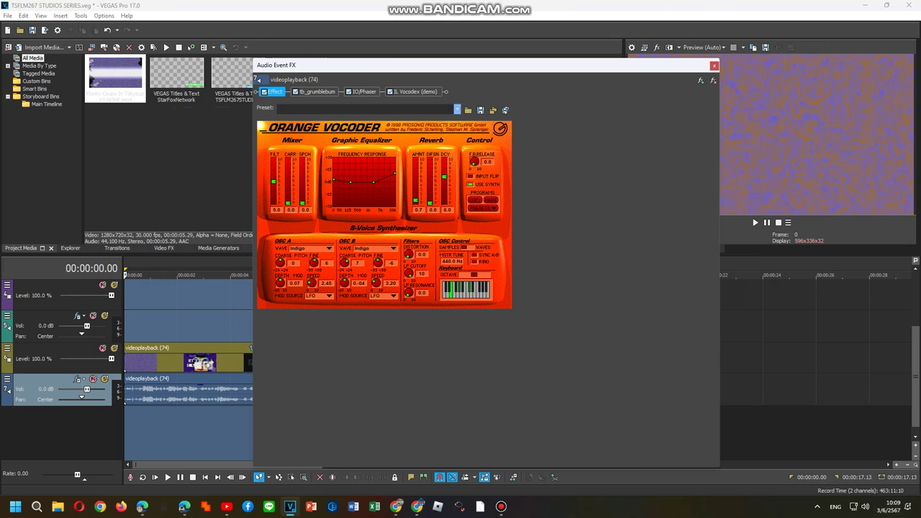
- Apply the CRYSTAL preset to the Orange Vocoder effect and select the tb_grumblebum effect in the chain
{"action": "left_click", "coordinate": [457, 110]}
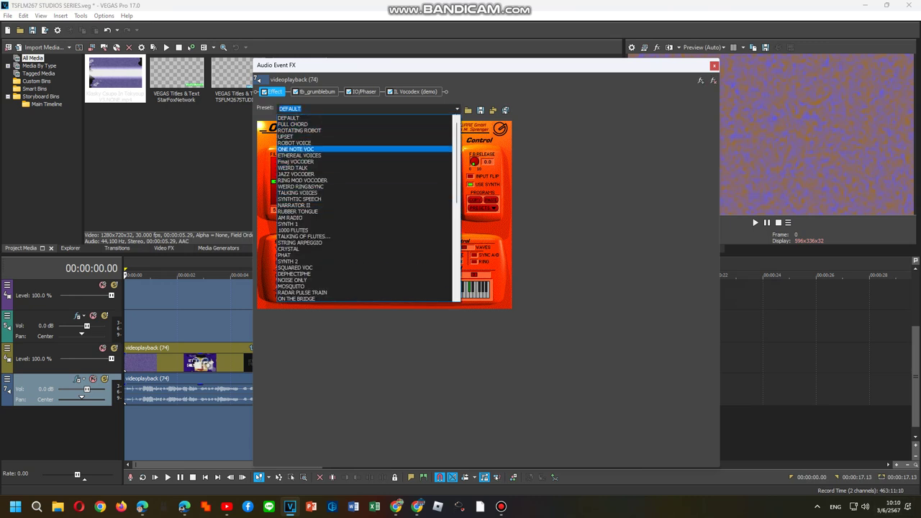
{"action": "left_click", "coordinate": [289, 249]}
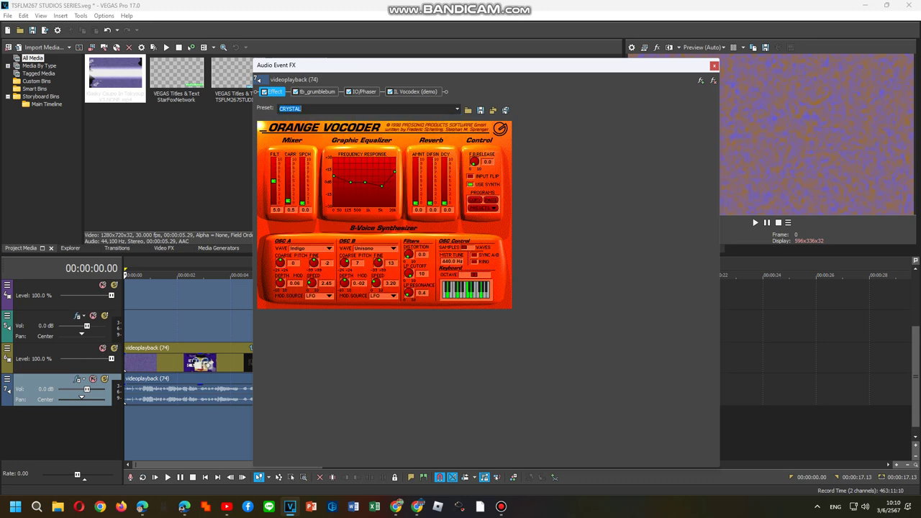
{"action": "left_click", "coordinate": [317, 92]}
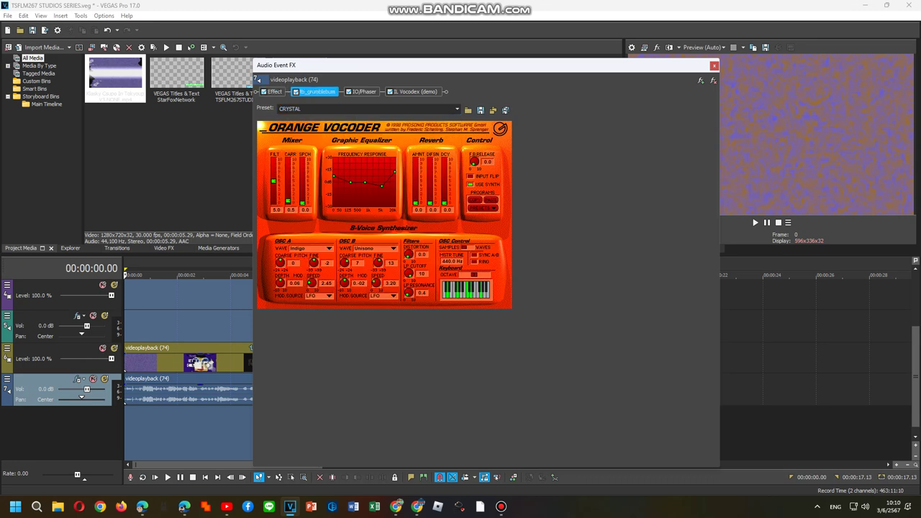
- Check the Filmup V3 reference video in the browser and apply the Excited preset to the IO/Phaser effect
{"action": "left_click", "coordinate": [364, 92]}
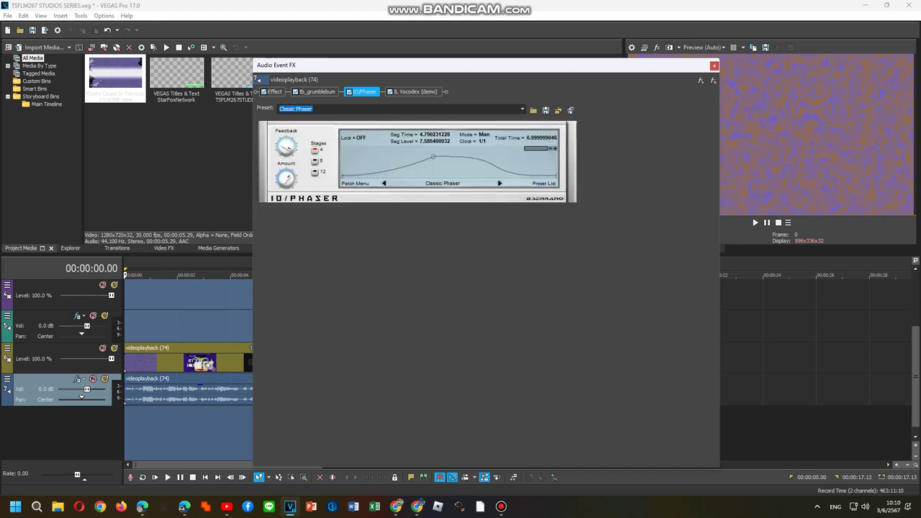
{"action": "left_click", "coordinate": [184, 507]}
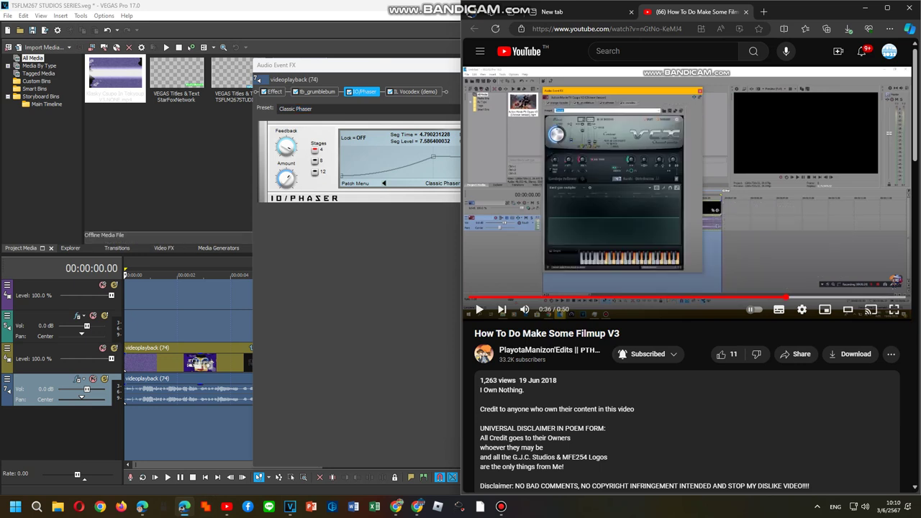
{"action": "key", "text": "alt+Tab"}
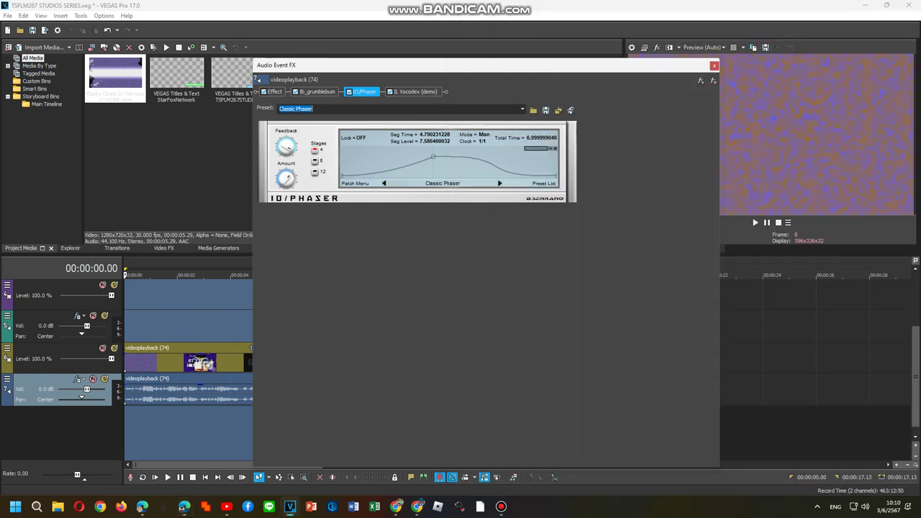
{"action": "left_click", "coordinate": [522, 109]}
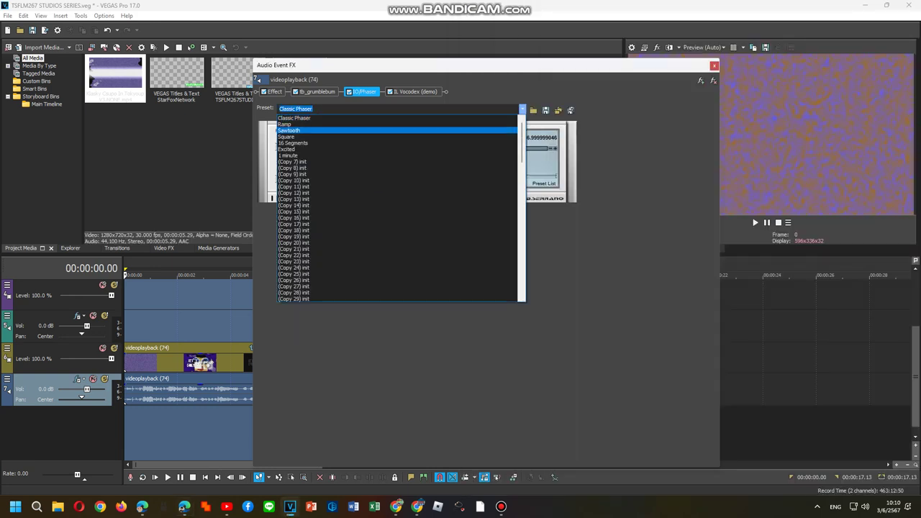
{"action": "key", "text": "Return"}
- Apply Vocodex's Clearer preset, set its carrier tone to Bright and highlight the white keys across the upper half of the keyboard
{"action": "left_click", "coordinate": [414, 91]}
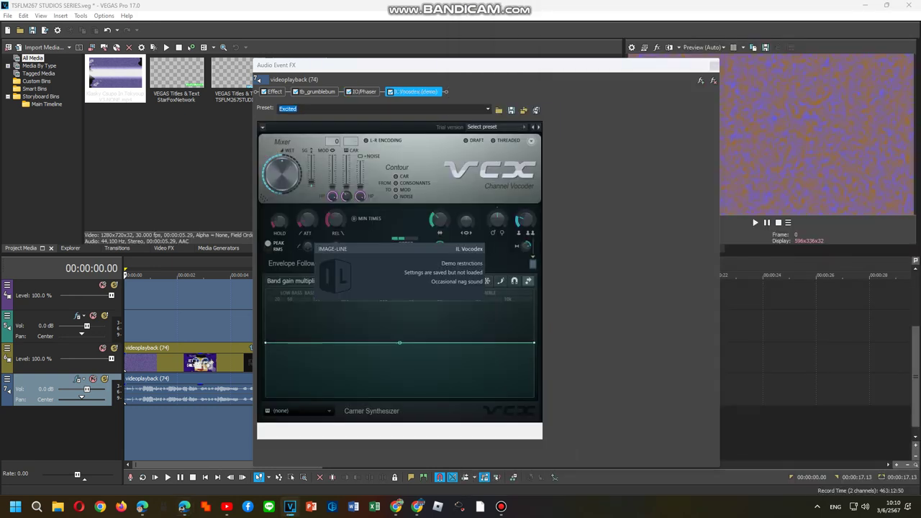
{"action": "left_click", "coordinate": [493, 127]}
{"action": "left_click", "coordinate": [493, 218]}
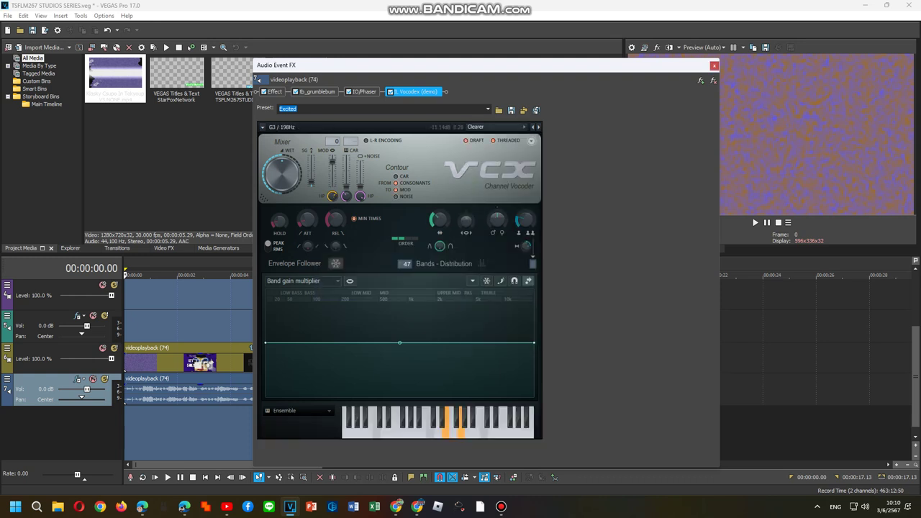
{"action": "left_click", "coordinate": [299, 411]}
{"action": "left_click", "coordinate": [307, 421]}
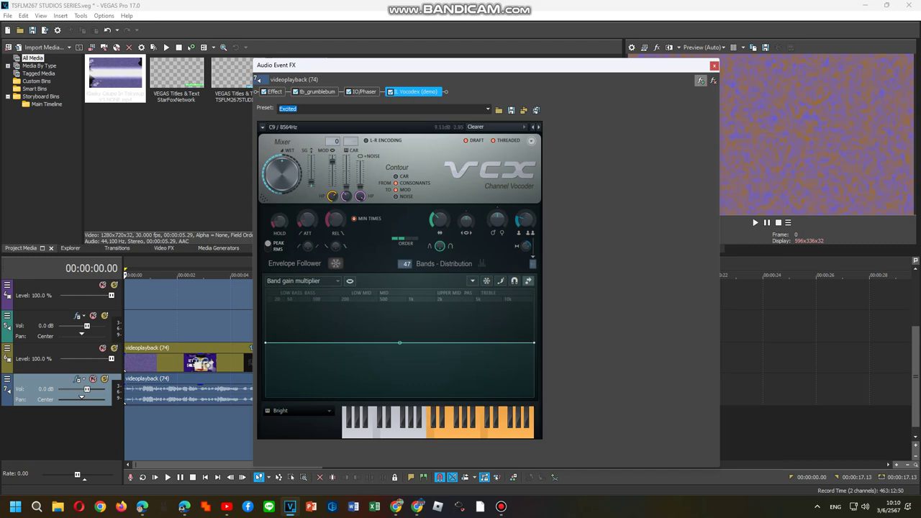
- Save the last clip's audio effect chain as a plug-in package named Filmup V3
{"action": "left_click", "coordinate": [701, 80]}
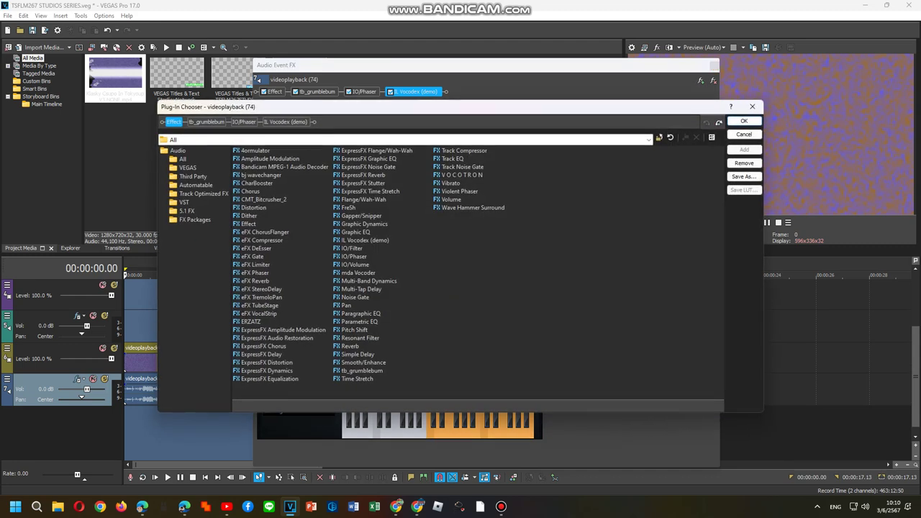
{"action": "left_click", "coordinate": [195, 219]}
{"action": "left_click", "coordinate": [744, 176]}
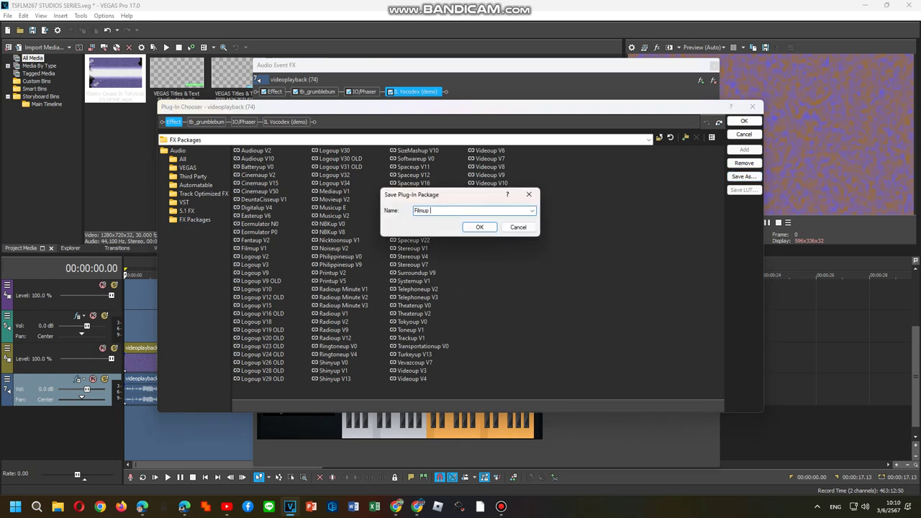
{"action": "left_click", "coordinate": [480, 227]}
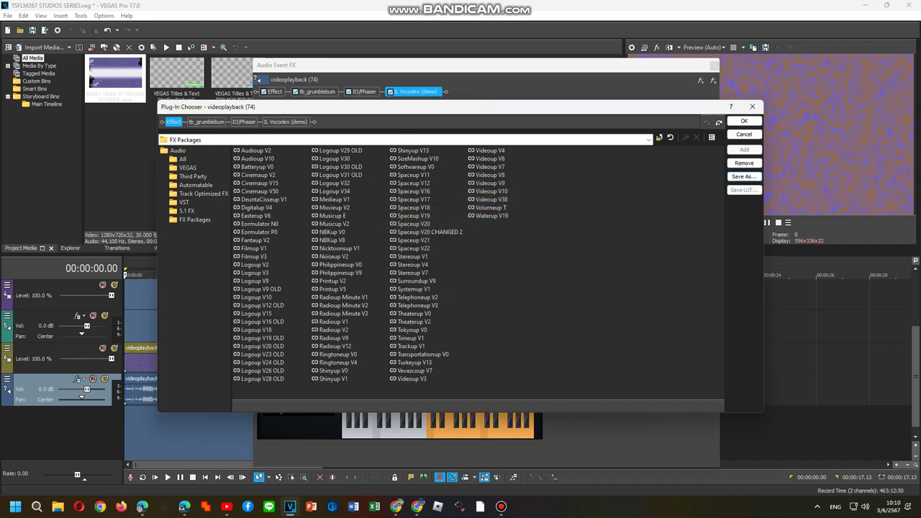
{"action": "left_click", "coordinate": [744, 121]}
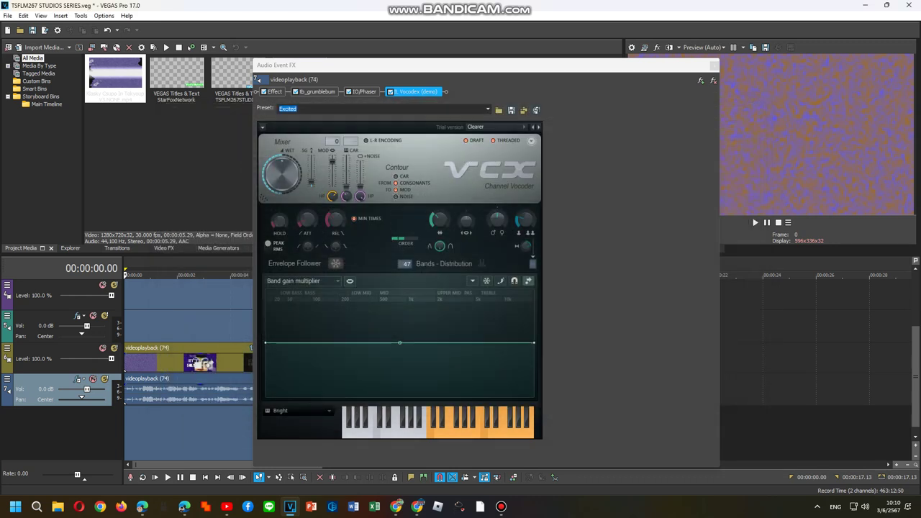
- Close the audio effects window and play the timeline to review the three clips with their effects
{"action": "left_click", "coordinate": [184, 507]}
{"action": "left_click", "coordinate": [184, 507]}
{"action": "left_click", "coordinate": [714, 66]}
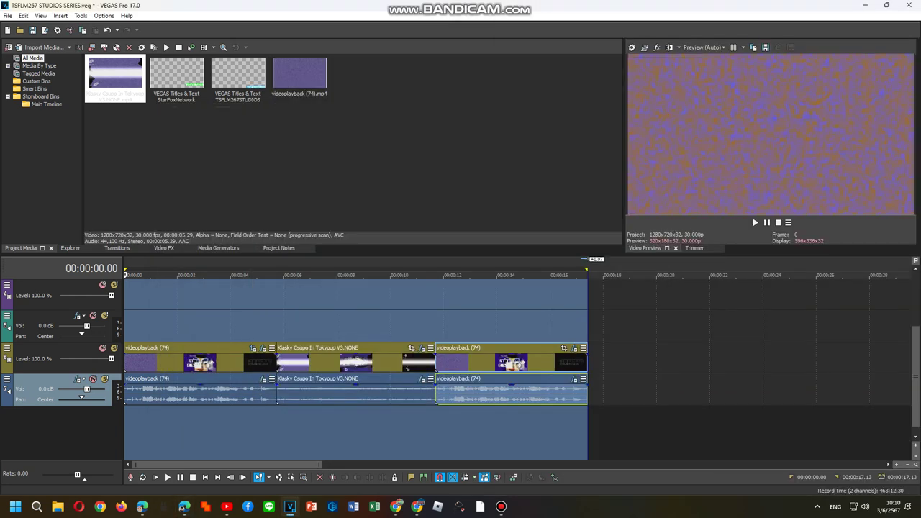
{"action": "double_click", "coordinate": [503, 326]}
{"action": "key", "text": "space"}
{"action": "key", "text": "space"}
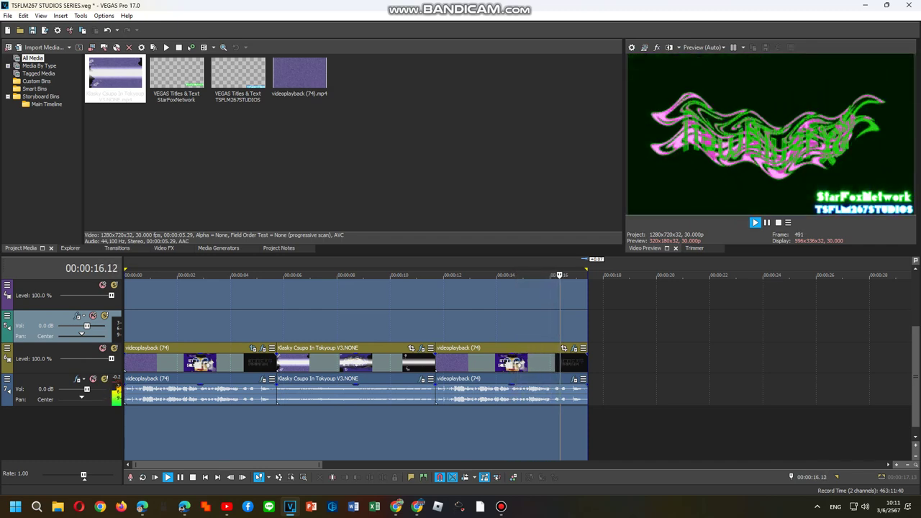
{"action": "left_click", "coordinate": [501, 507]}
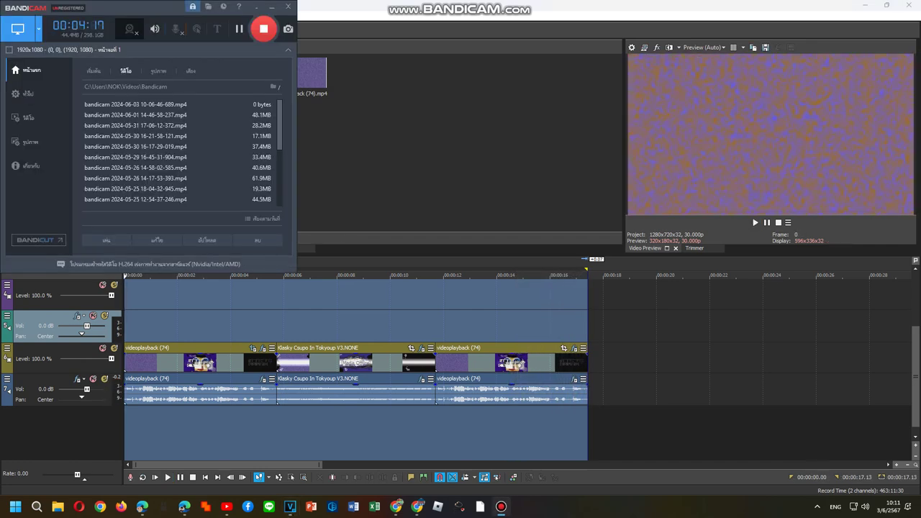